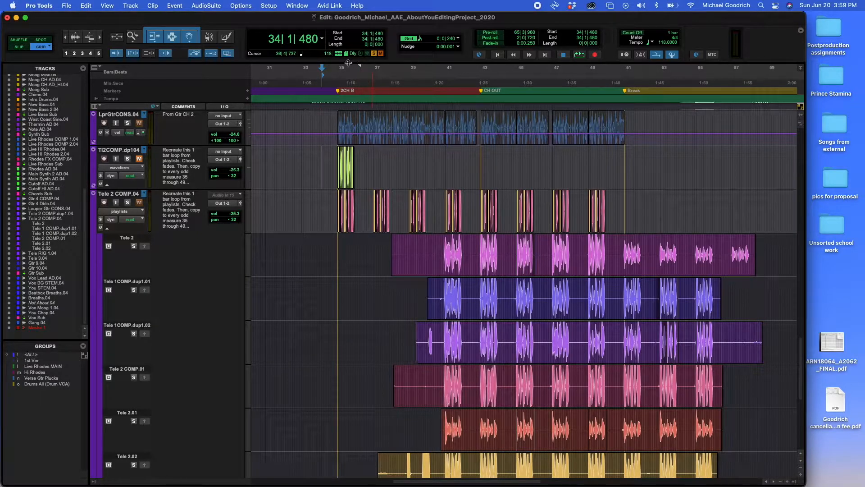
Step: Solo the TI2COMP.dp104 and Tele 2 COMP.04 tracks
{"action": "left_click", "coordinate": [331, 154]}
{"action": "left_click", "coordinate": [129, 159]}
{"action": "left_click", "coordinate": [127, 202]}
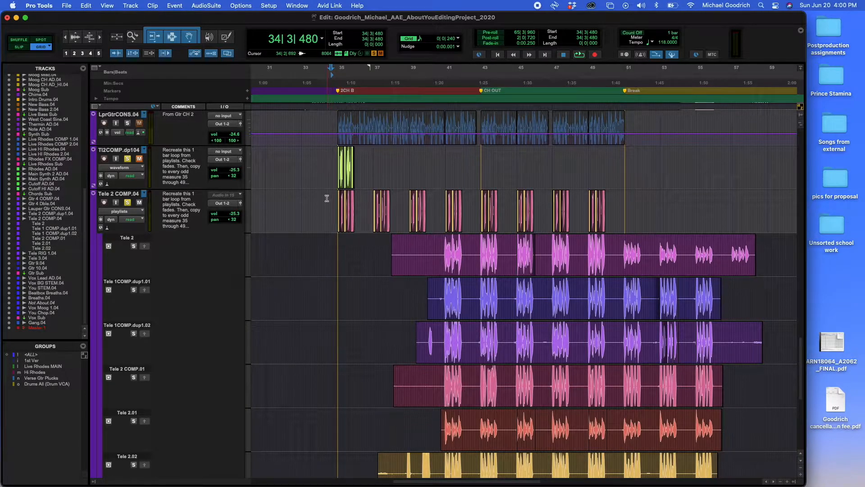
Step: Select all clips of the one-bar loop on TI2COMP.dp104 and move them from measure 35 to measure 43
{"action": "left_click", "coordinate": [333, 167]}
{"action": "left_click", "coordinate": [373, 158]}
{"action": "key", "text": "super+bracketright"}
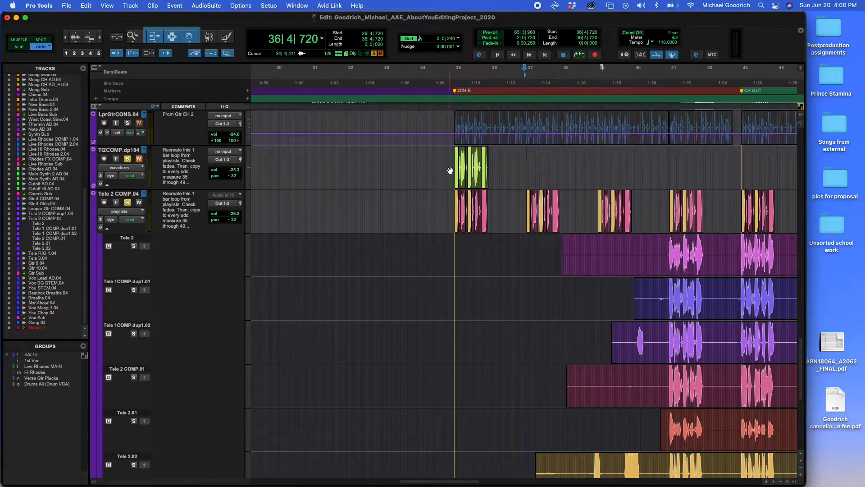
{"action": "key", "text": "super+bracketright"}
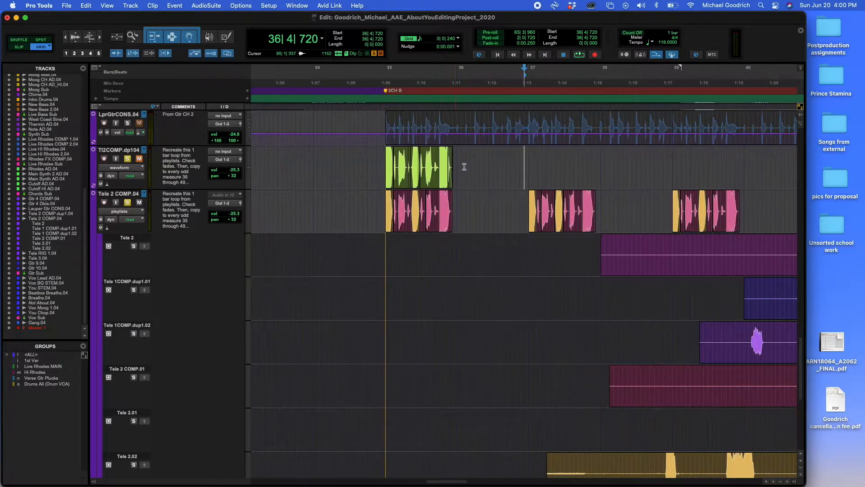
{"action": "left_click", "coordinate": [388, 185]}
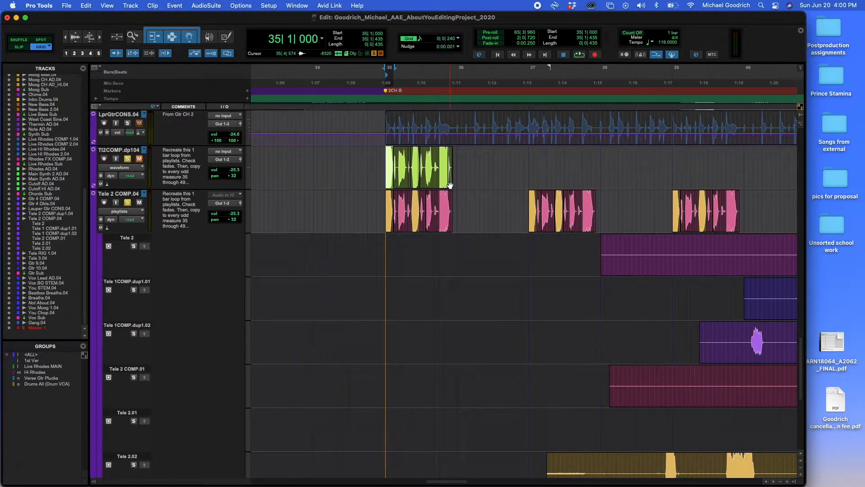
{"action": "left_click", "coordinate": [450, 184], "text": "shift"}
{"action": "left_click_drag", "start_coordinate": [390, 186], "coordinate": [566, 189]}
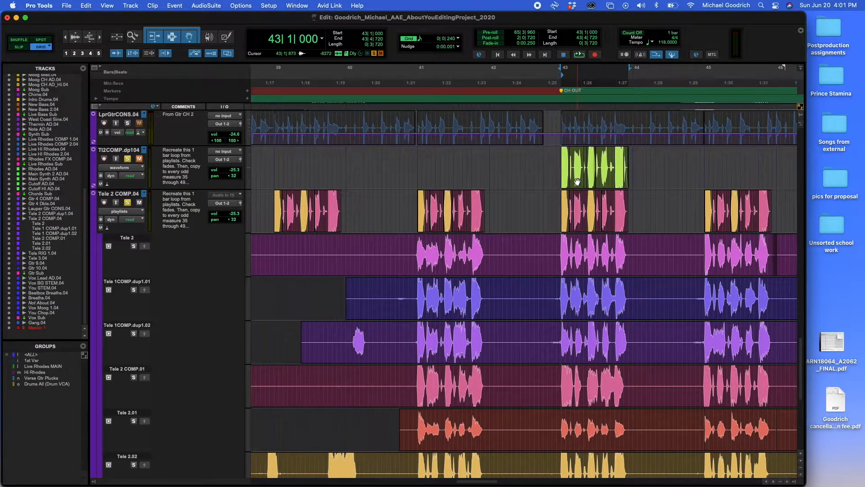
Step: Select the first clip of the measure 43 loop on TI2COMP.dp104 and look over the playlists beneath it
{"action": "left_click_drag", "start_coordinate": [569, 160], "coordinate": [584, 160]}
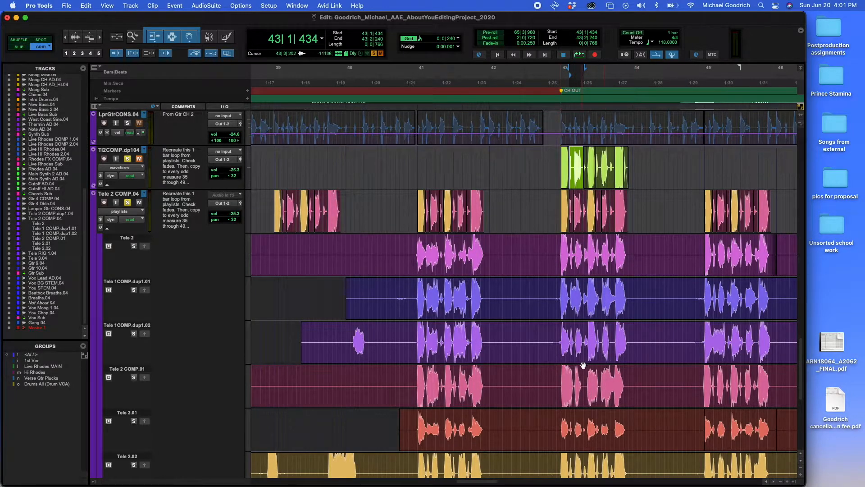
{"action": "left_click", "coordinate": [528, 202]}
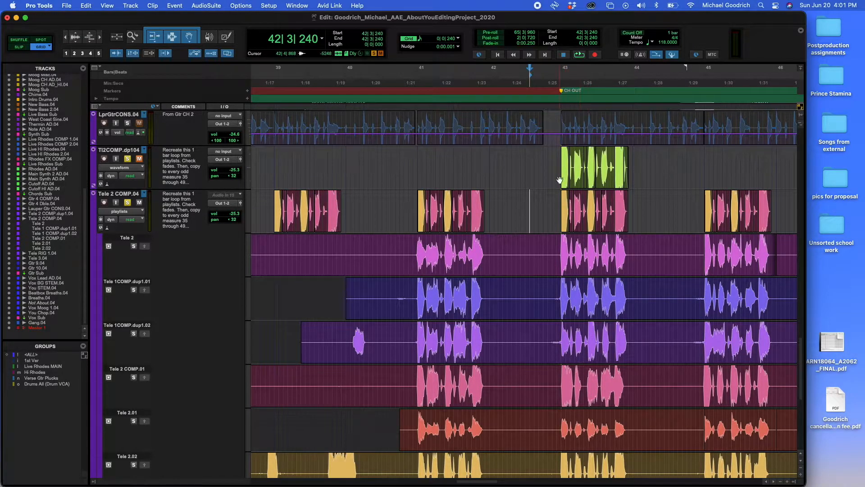
{"action": "left_click", "coordinate": [564, 179]}
{"action": "scroll", "coordinate": [525, 201], "scroll_direction": "down", "scroll_amount": 3}
{"action": "scroll", "coordinate": [541, 203], "scroll_direction": "up", "scroll_amount": 4}
{"action": "scroll", "coordinate": [531, 233], "scroll_direction": "down", "scroll_amount": 4}
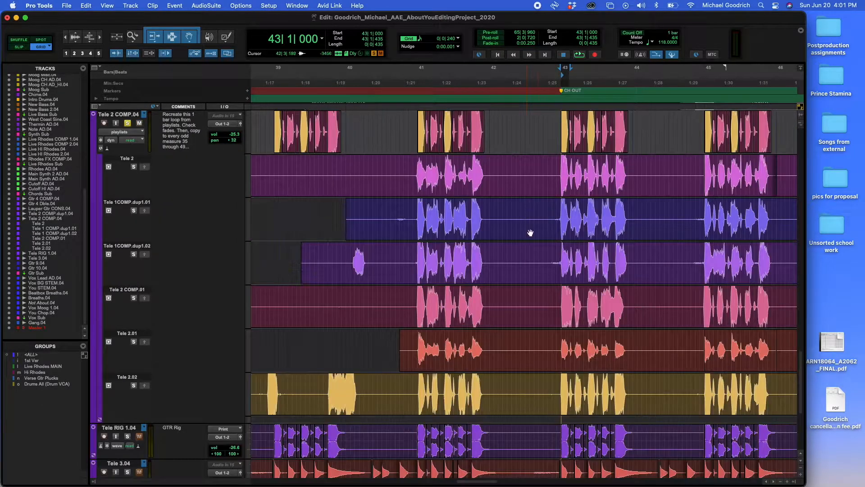
Step: Select the same passage at measure 43 in the Tele 2.02 playlist and compare it with the loop's first clip
{"action": "double_click", "coordinate": [565, 395]}
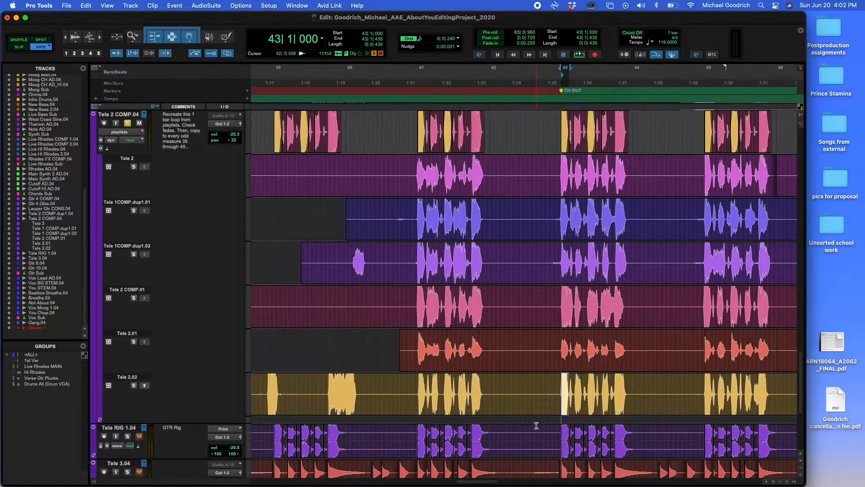
{"action": "scroll", "coordinate": [566, 358], "scroll_direction": "up", "scroll_amount": 4}
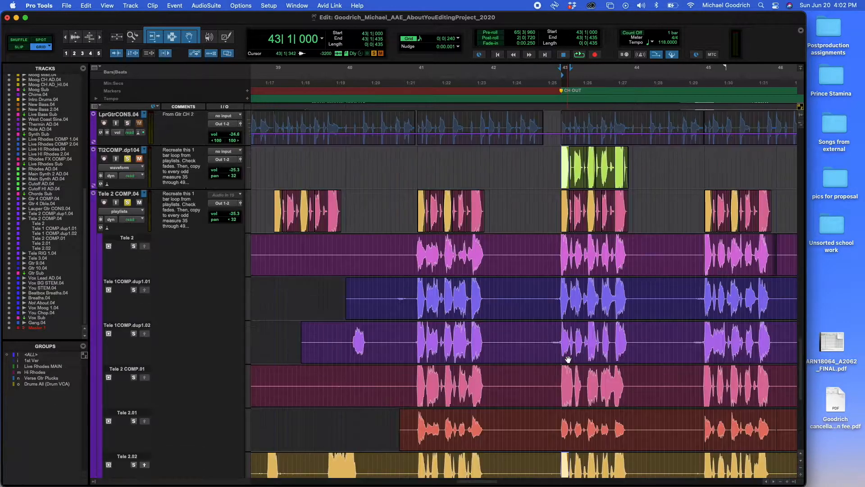
{"action": "scroll", "coordinate": [567, 358], "scroll_direction": "down", "scroll_amount": 4}
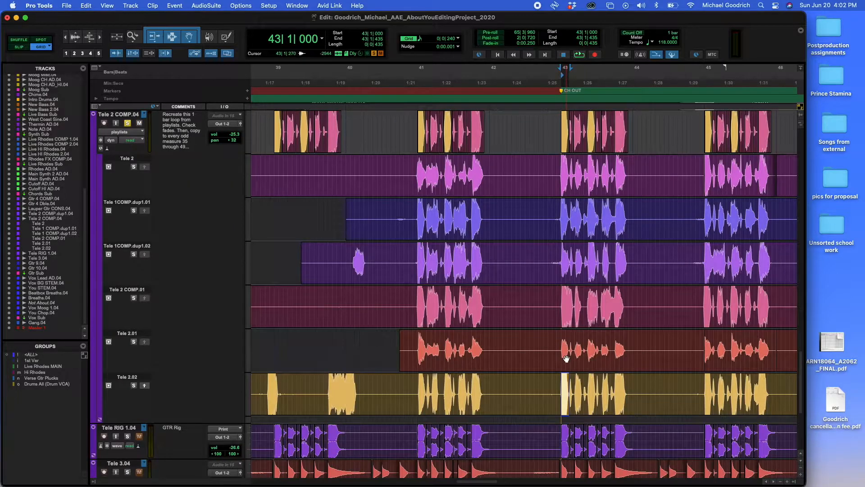
{"action": "scroll", "coordinate": [566, 359], "scroll_direction": "up", "scroll_amount": 2}
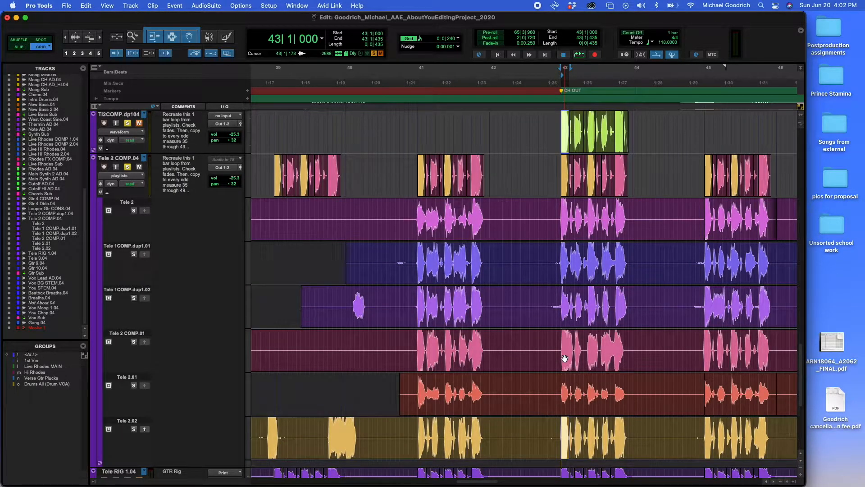
{"action": "scroll", "coordinate": [564, 359], "scroll_direction": "up", "scroll_amount": 2}
{"action": "scroll", "coordinate": [566, 396], "scroll_direction": "down", "scroll_amount": 4}
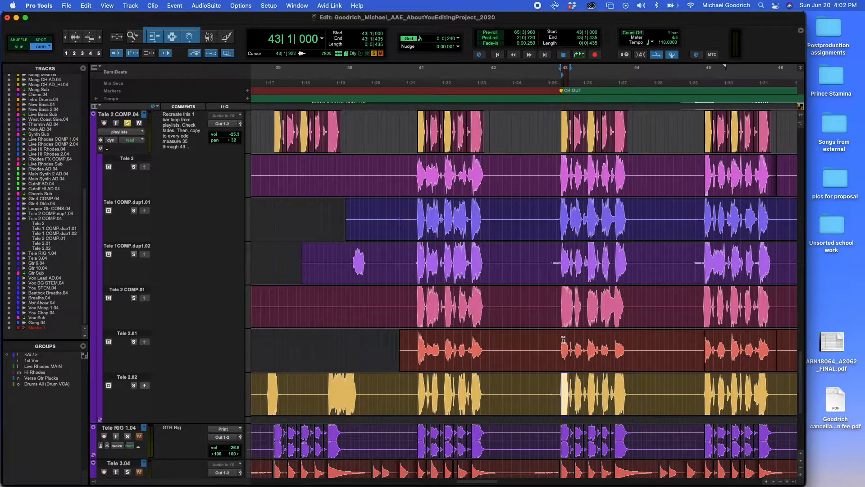
{"action": "key", "text": "space"}
{"action": "scroll", "coordinate": [186, 285], "scroll_direction": "down", "scroll_amount": 2}
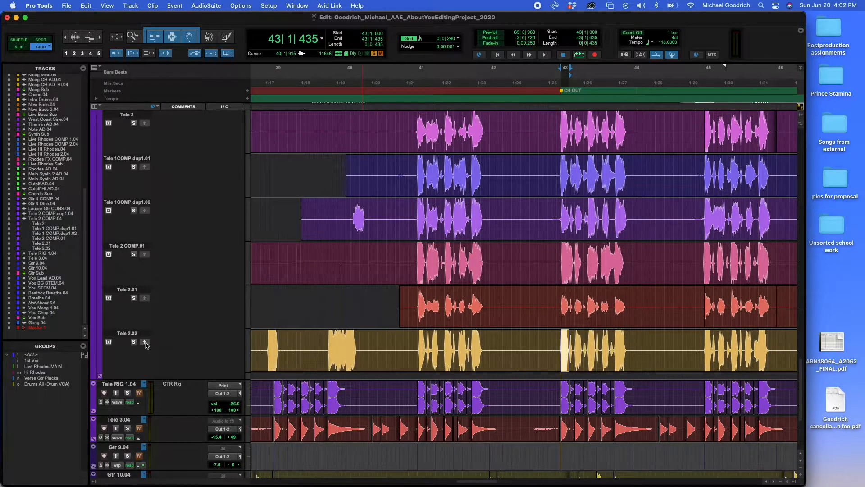
{"action": "scroll", "coordinate": [234, 346], "scroll_direction": "up", "scroll_amount": 4}
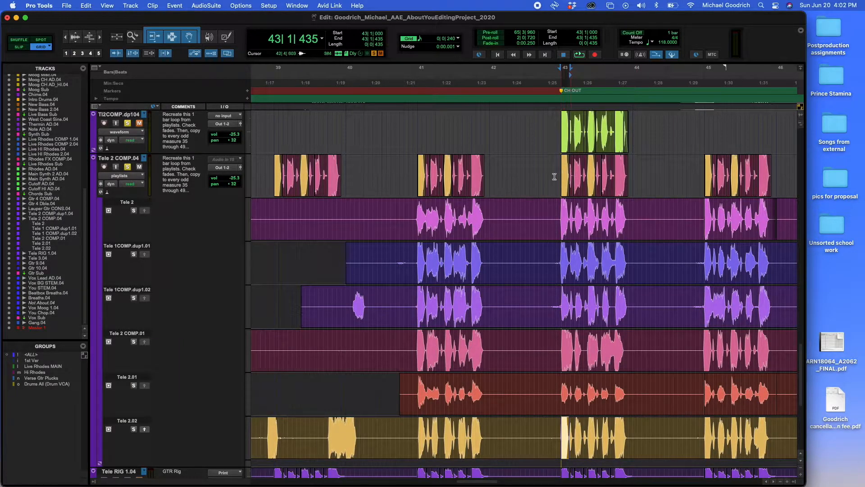
Step: Select the whole loop at measure 43 on TI2COMP.dp104 and move it to measure 45
{"action": "left_click", "coordinate": [692, 160]}
{"action": "left_click", "coordinate": [565, 147]}
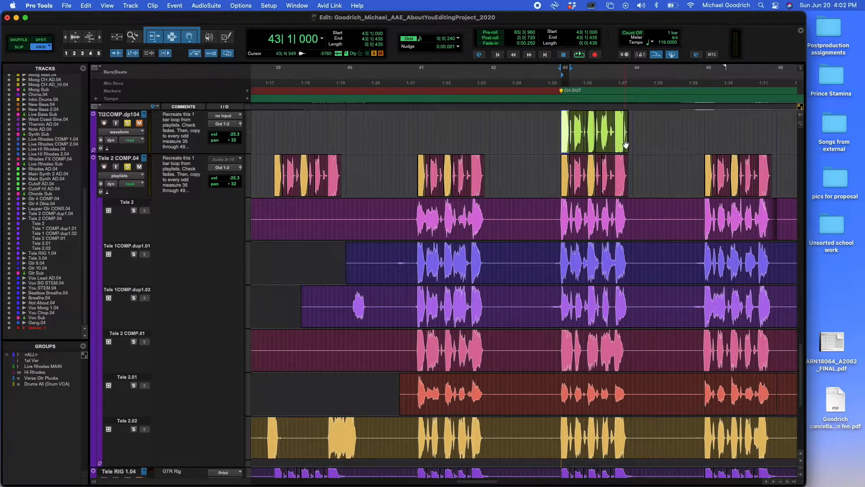
{"action": "left_click", "coordinate": [624, 147]}
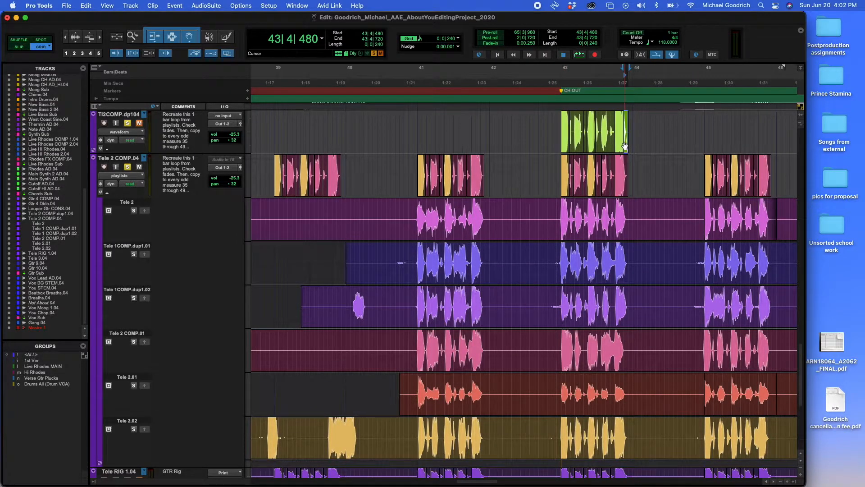
{"action": "left_click", "coordinate": [564, 148], "text": "shift"}
{"action": "left_click_drag", "start_coordinate": [564, 148], "coordinate": [710, 148]}
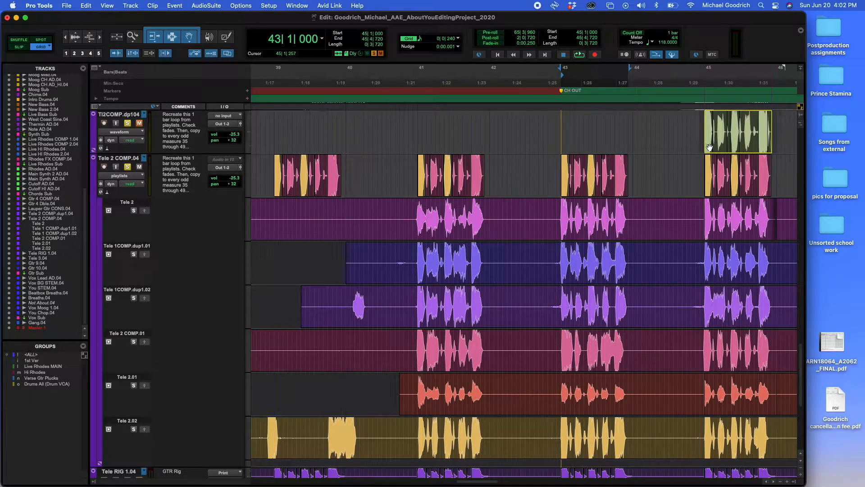
{"action": "scroll", "coordinate": [716, 153], "scroll_direction": "down", "scroll_amount": 2}
{"action": "scroll", "coordinate": [721, 167], "scroll_direction": "up", "scroll_amount": 3}
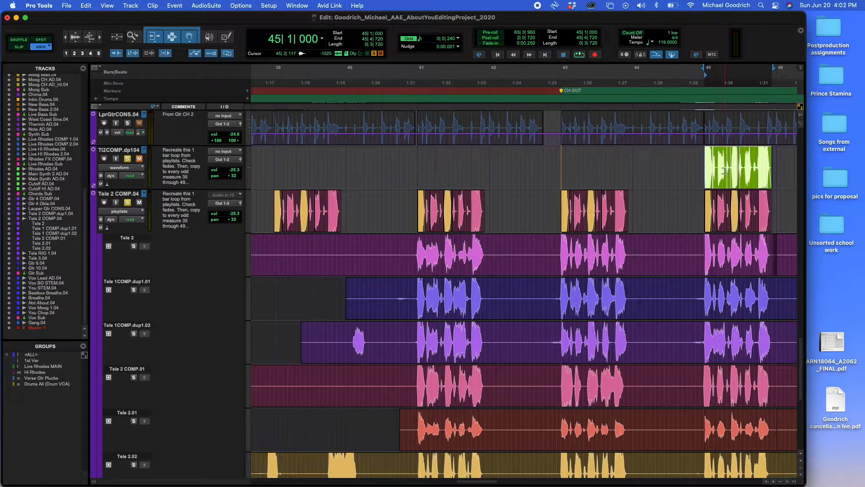
Step: Compare the measure 45 loop's fourth clip with the same passage in the Tele 1COMP.dup1.02 playlist and on Tele 2 COMP.04
{"action": "left_click", "coordinate": [782, 172]}
{"action": "left_click", "coordinate": [753, 185]}
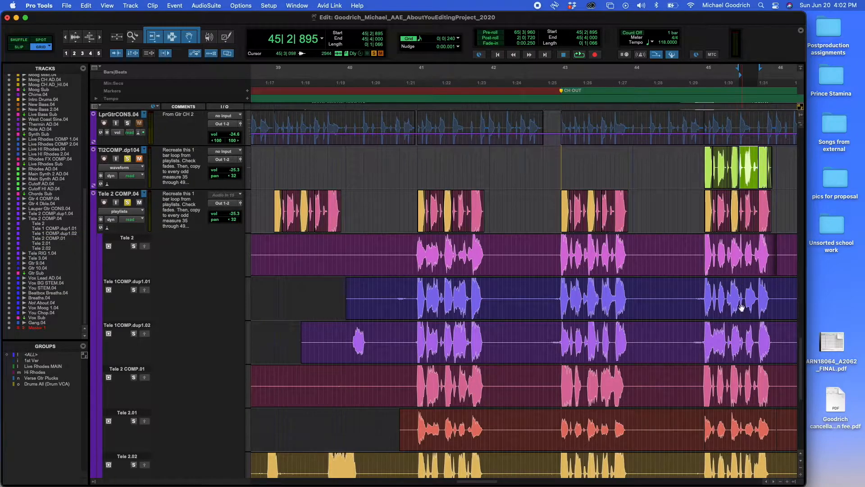
{"action": "left_click", "coordinate": [749, 341]}
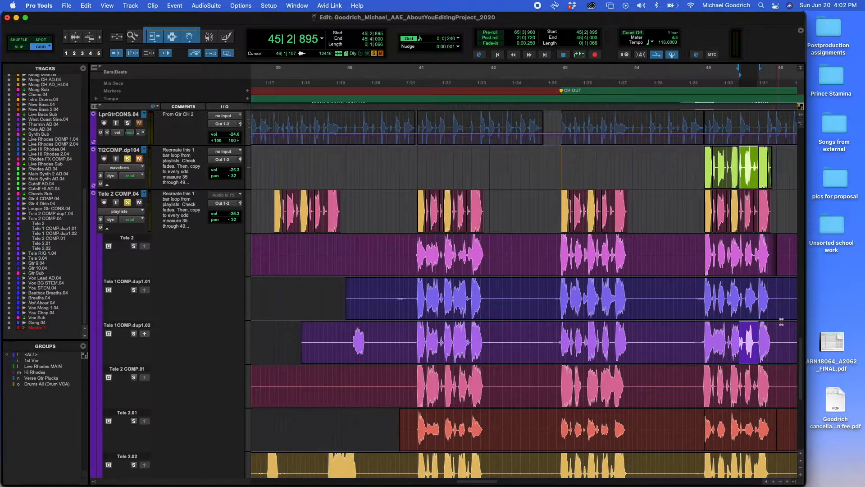
{"action": "left_click", "coordinate": [748, 221]}
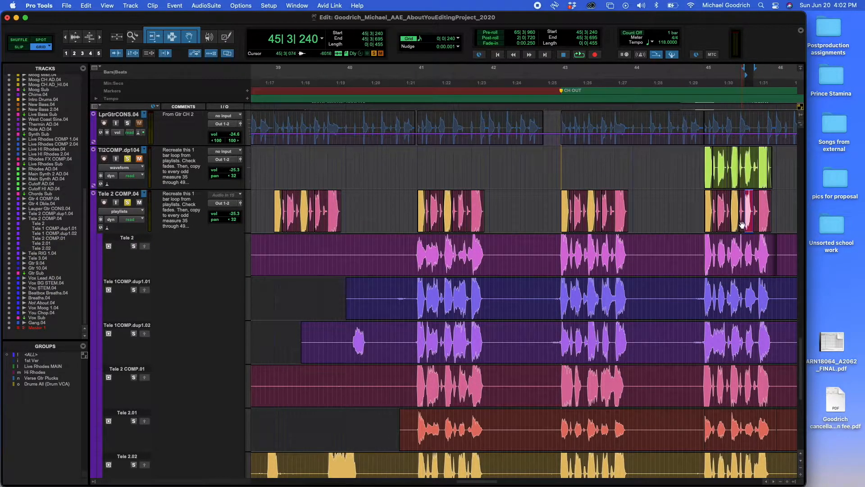
{"action": "left_click", "coordinate": [748, 182]}
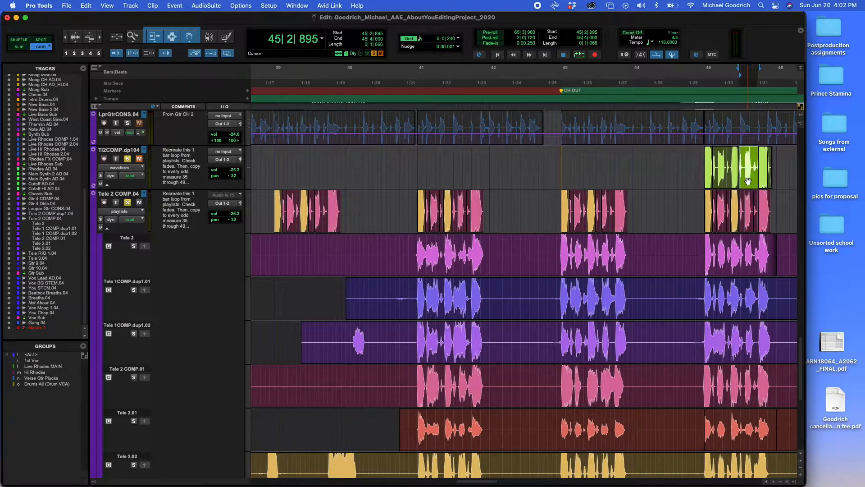
{"action": "left_click", "coordinate": [742, 225]}
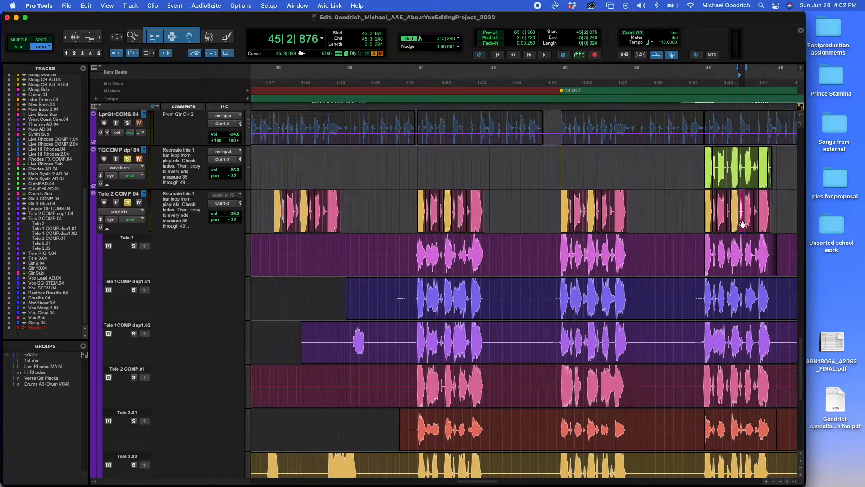
{"action": "left_click", "coordinate": [669, 211]}
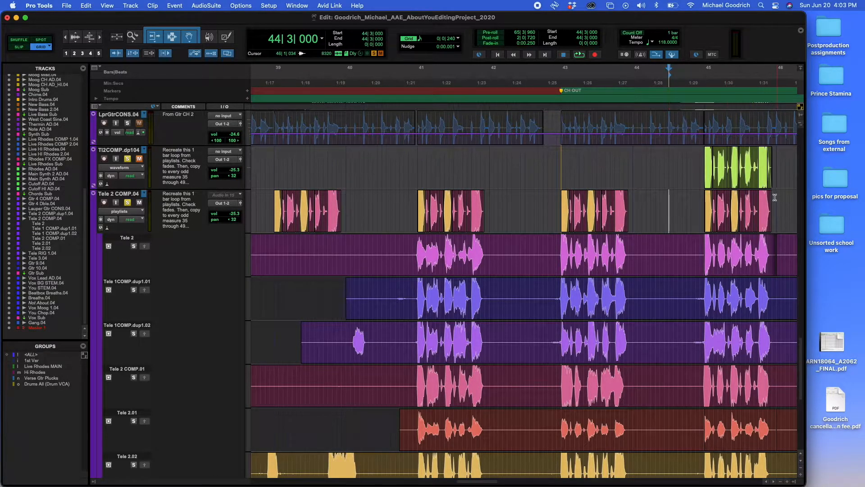
Step: Select the Tele 2 COMP.04 clips in measure 41 and review Beat Detective's Clip Separation and Clip Conform settings
{"action": "left_click", "coordinate": [476, 226]}
{"action": "left_click", "coordinate": [422, 228], "text": "shift"}
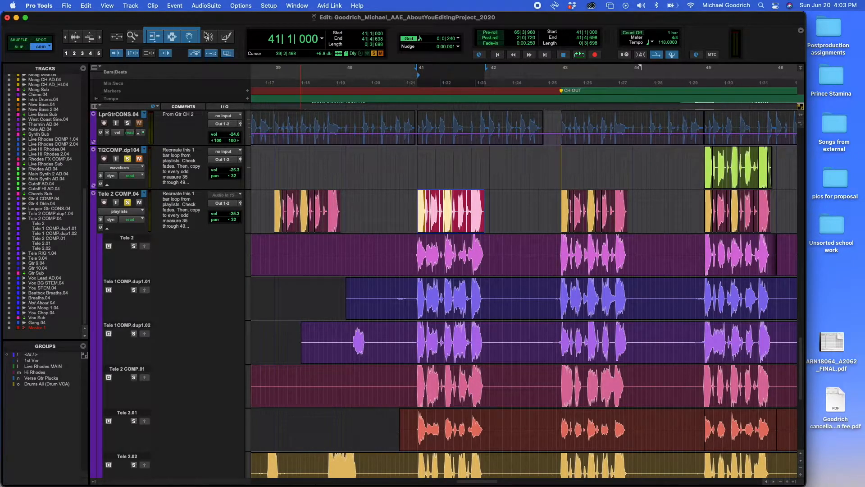
{"action": "left_click", "coordinate": [175, 7]}
{"action": "mouse_move", "coordinate": [200, 7]}
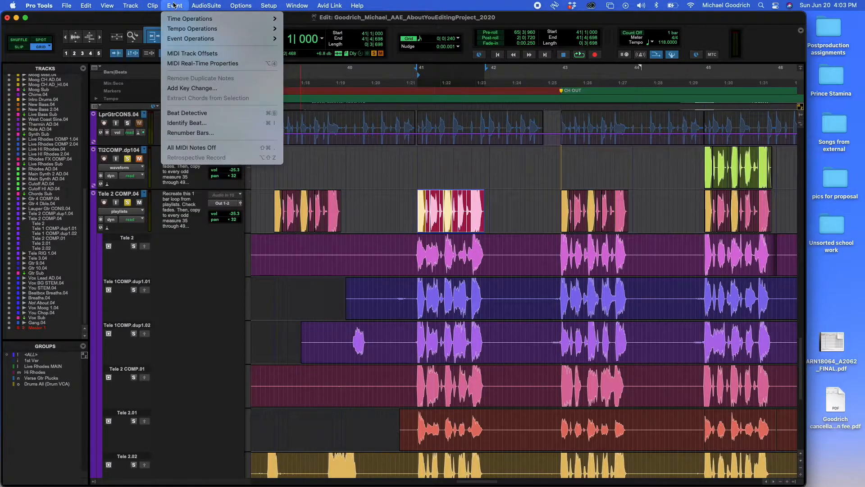
{"action": "left_click", "coordinate": [193, 117]}
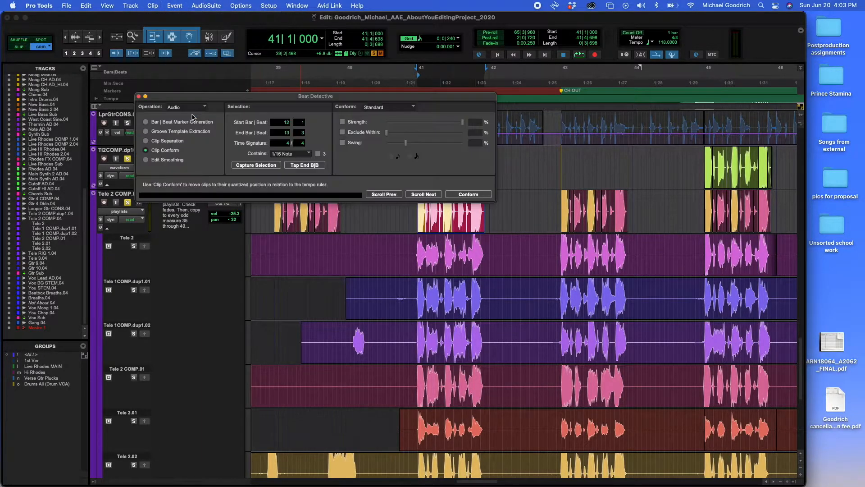
{"action": "left_click", "coordinate": [146, 141]}
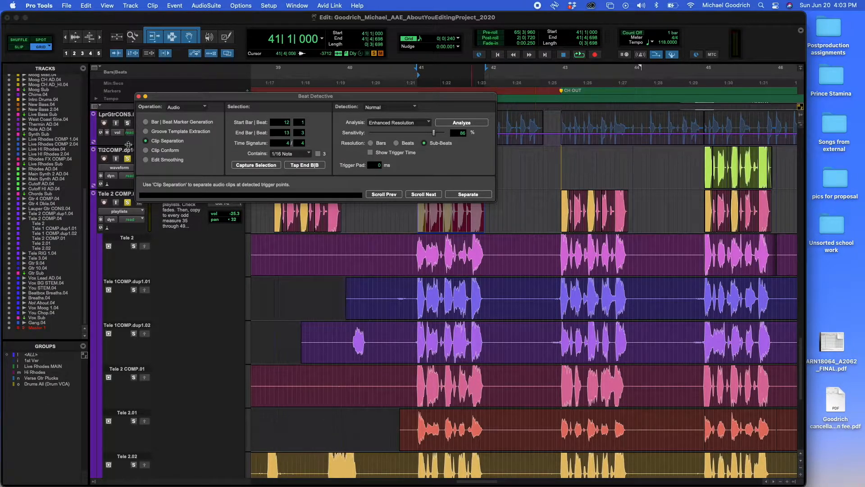
{"action": "left_click", "coordinate": [146, 151]}
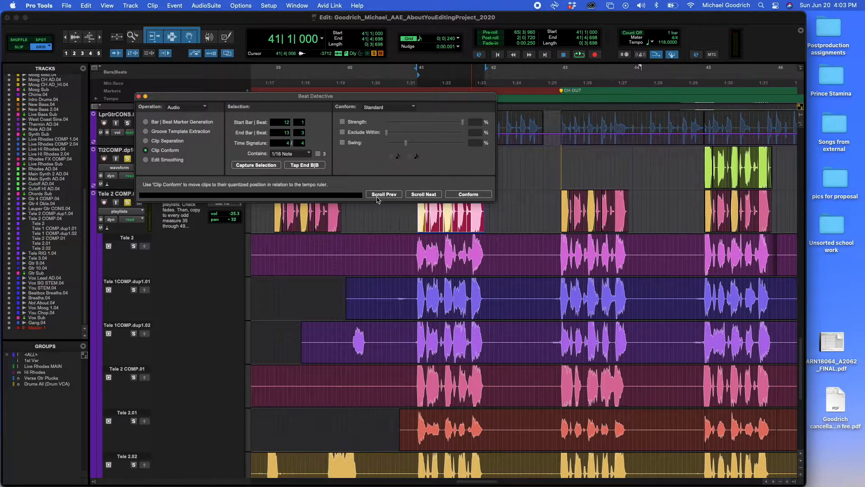
{"action": "left_click", "coordinate": [139, 96]}
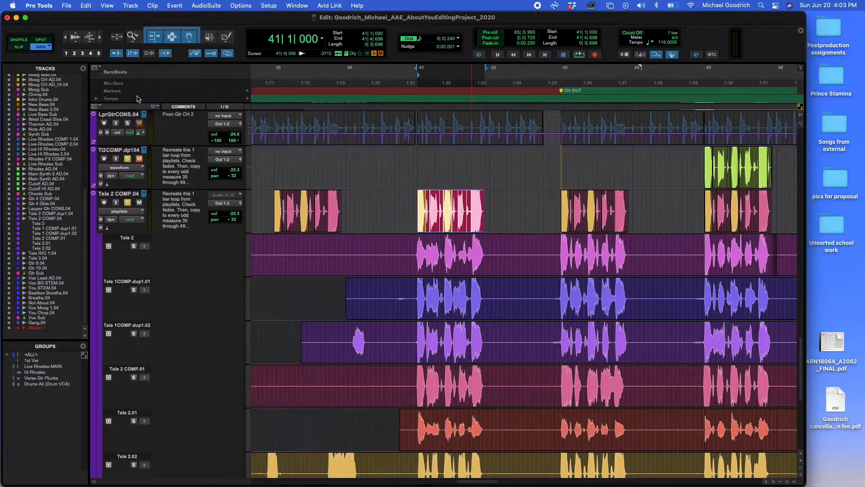
Step: Reselect all the Tele 2 COMP.04 clips in measure 41 and review the Batch Fades settings without applying them
{"action": "left_click", "coordinate": [476, 208]}
{"action": "left_click", "coordinate": [479, 223]}
{"action": "left_click", "coordinate": [420, 229]}
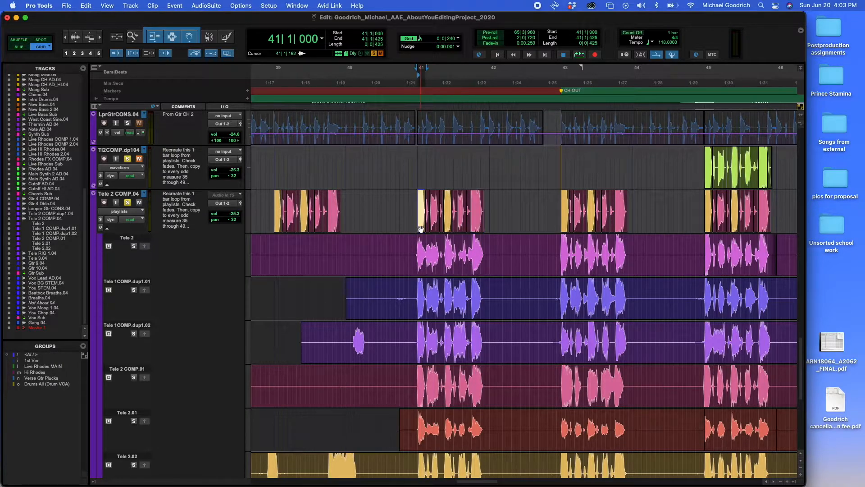
{"action": "left_click", "coordinate": [480, 226], "text": "shift"}
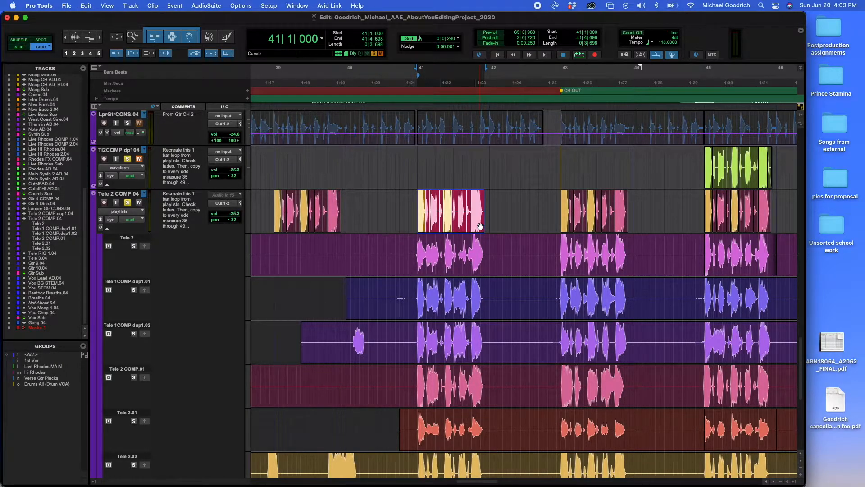
{"action": "key", "text": "super+f"}
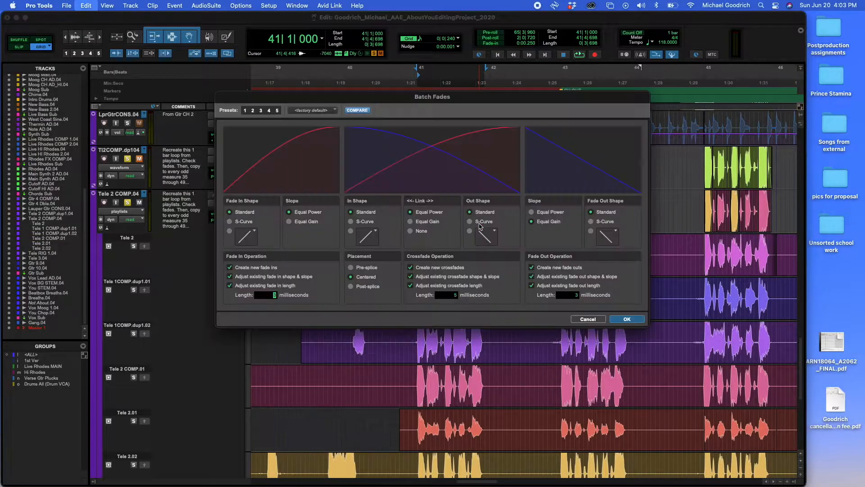
{"action": "left_click", "coordinate": [582, 320]}
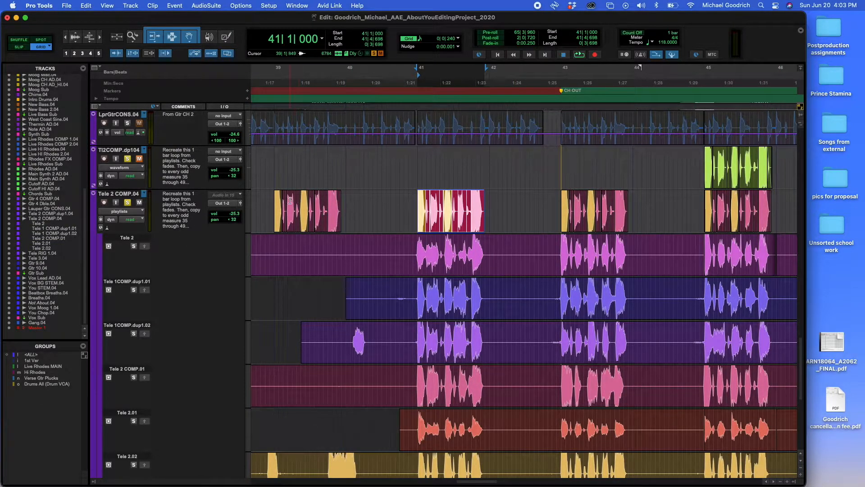
Step: Deselect the measure 41 clips and look over the instrument tracks from the Tele guitars back to Bass AD.04
{"action": "left_click", "coordinate": [381, 173]}
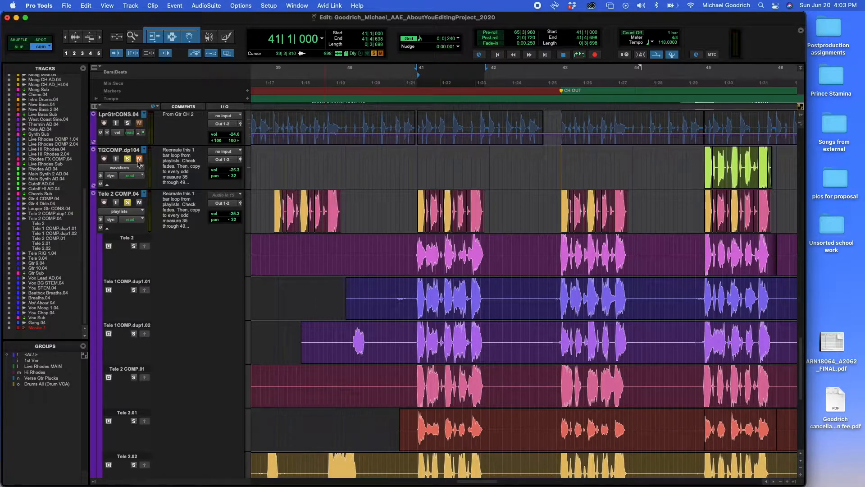
{"action": "left_click", "coordinate": [94, 170]}
{"action": "scroll", "coordinate": [271, 186], "scroll_direction": "up", "scroll_amount": 3}
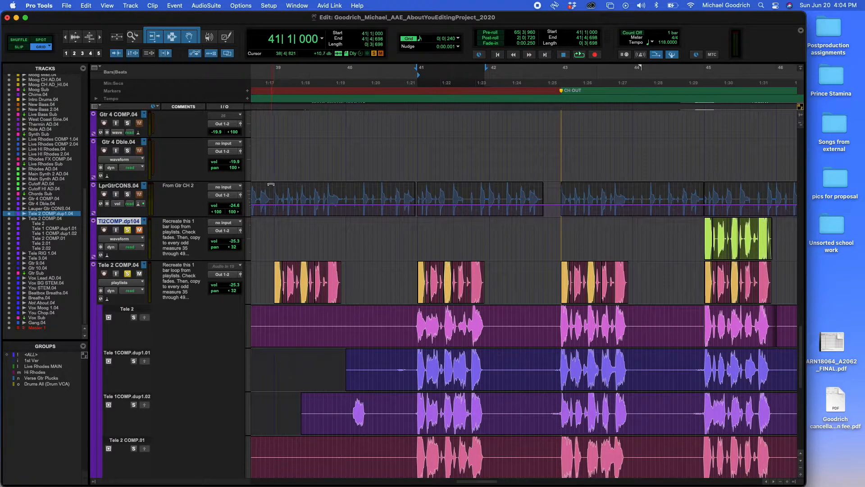
{"action": "scroll", "coordinate": [255, 189], "scroll_direction": "up", "scroll_amount": 1}
{"action": "key", "text": "r"}
{"action": "key", "text": "r"}
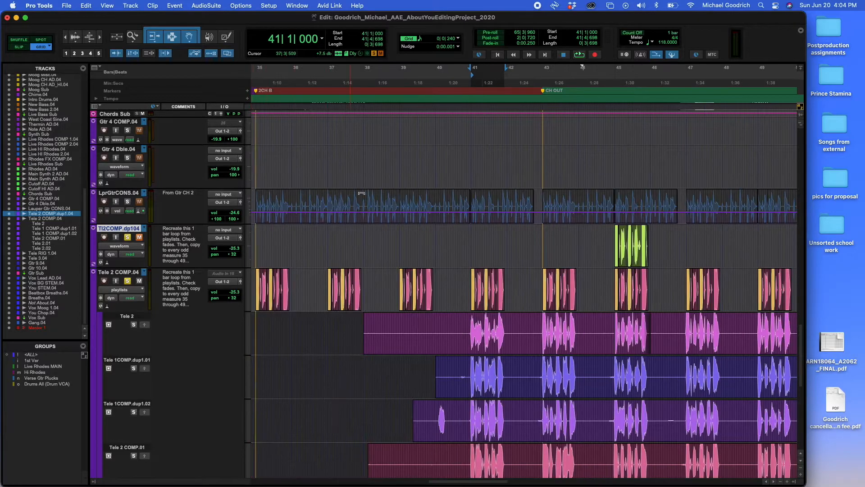
{"action": "scroll", "coordinate": [441, 200], "scroll_direction": "up", "scroll_amount": 5}
{"action": "key", "text": "r"}
{"action": "scroll", "coordinate": [406, 205], "scroll_direction": "up", "scroll_amount": 4}
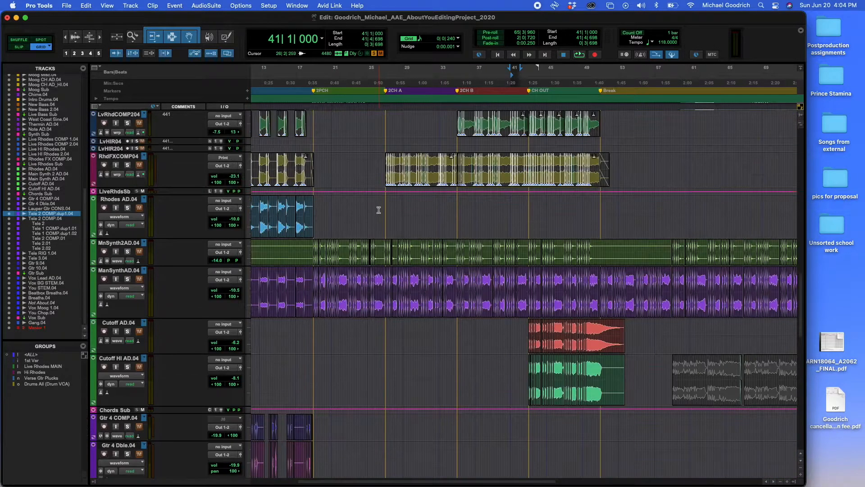
{"action": "scroll", "coordinate": [332, 205], "scroll_direction": "up", "scroll_amount": 6}
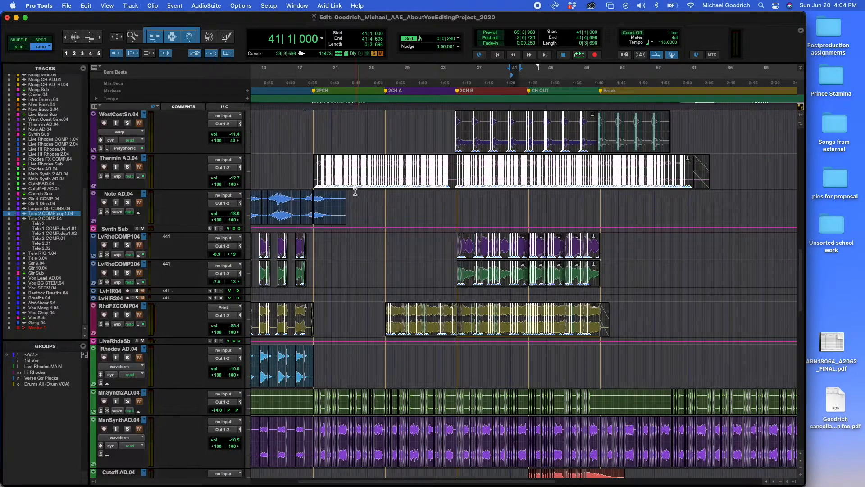
{"action": "scroll", "coordinate": [326, 225], "scroll_direction": "up", "scroll_amount": 5}
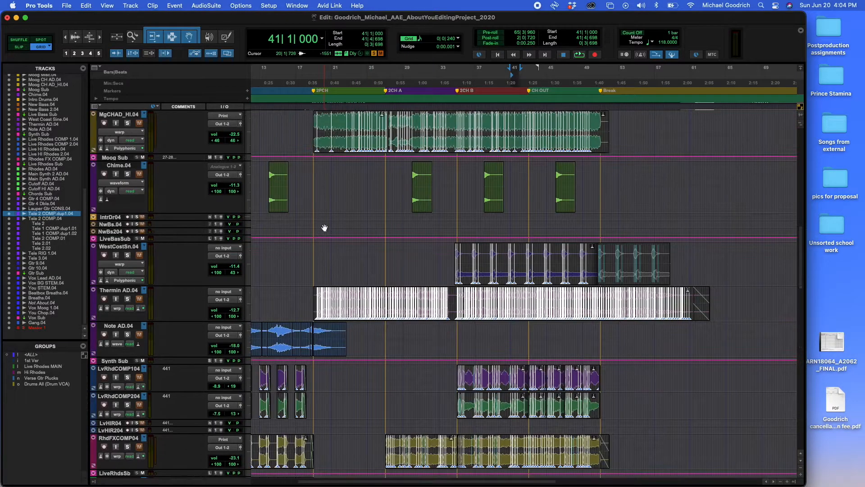
{"action": "scroll", "coordinate": [279, 184], "scroll_direction": "up", "scroll_amount": 8}
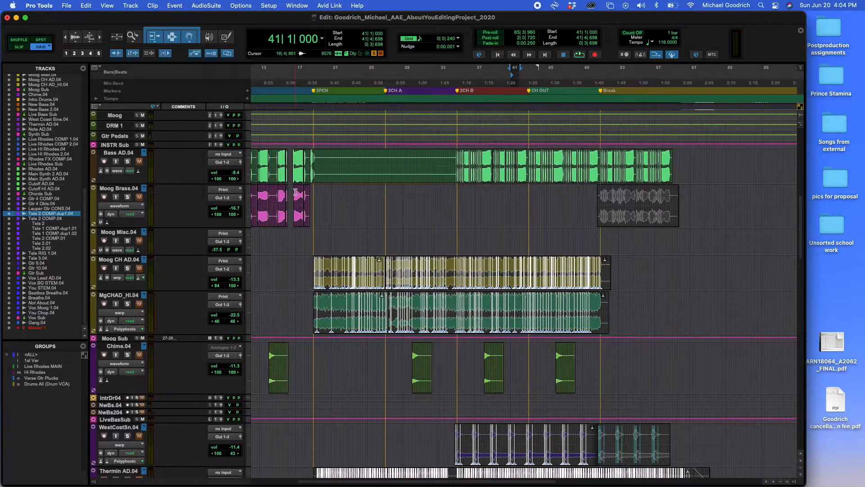
Step: Solo Bass AD.04 and play it from 2|1|720, just before its first verse clip
{"action": "left_click", "coordinate": [385, 183]}
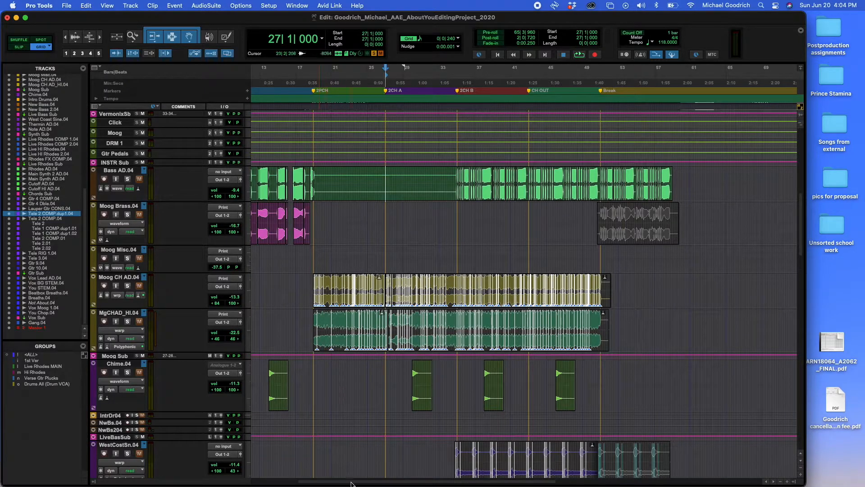
{"action": "left_click_drag", "start_coordinate": [351, 481], "coordinate": [302, 474]}
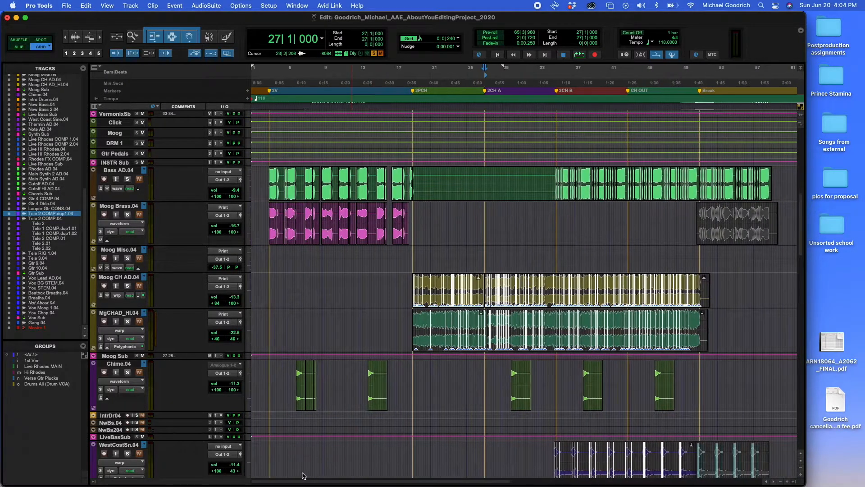
{"action": "left_click", "coordinate": [274, 193]}
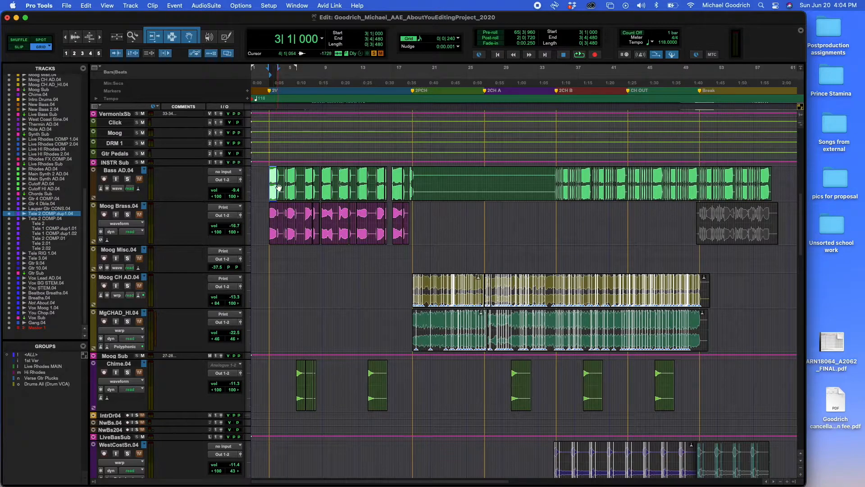
{"action": "left_click", "coordinate": [262, 185]}
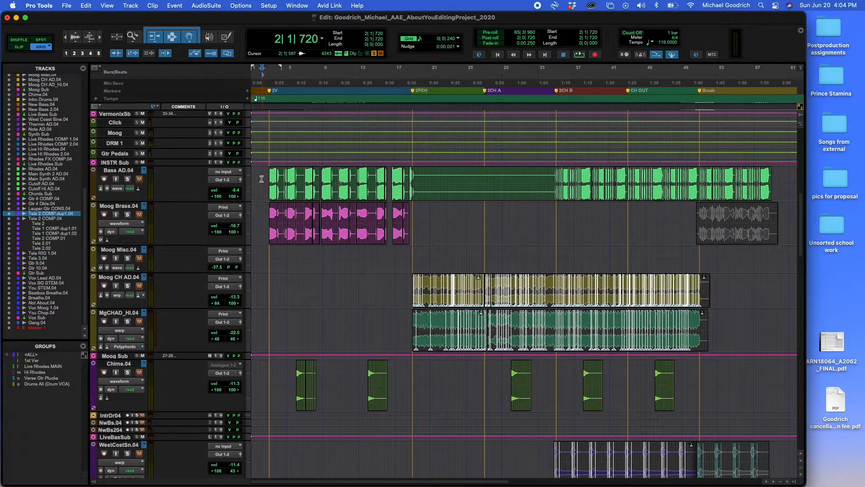
{"action": "left_click", "coordinate": [128, 179]}
{"action": "key", "text": "space"}
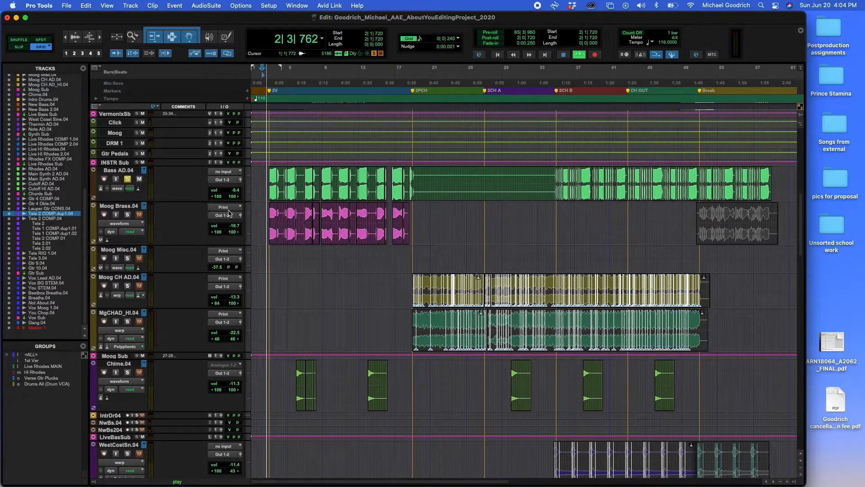
Step: During playback, audition Moog Brass.04 on its own, and solo Bass AD.04 together with it before stopping
{"action": "left_click", "coordinate": [127, 179]}
{"action": "left_click", "coordinate": [128, 215]}
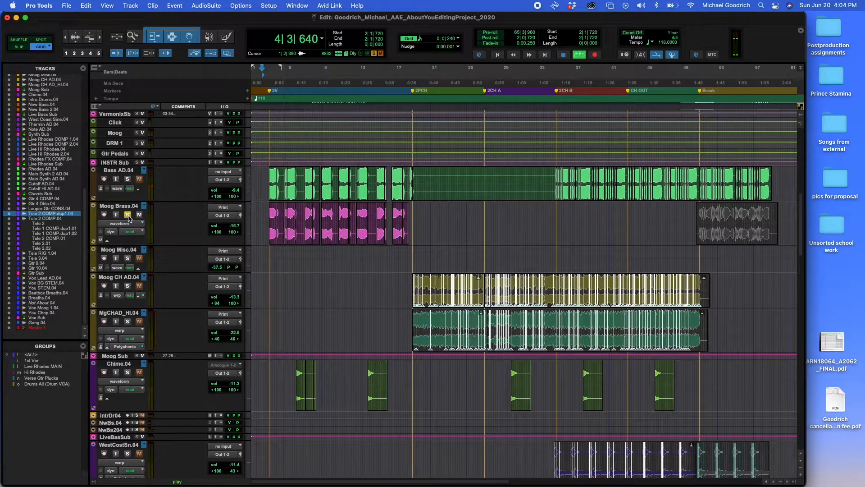
{"action": "left_click", "coordinate": [127, 180]}
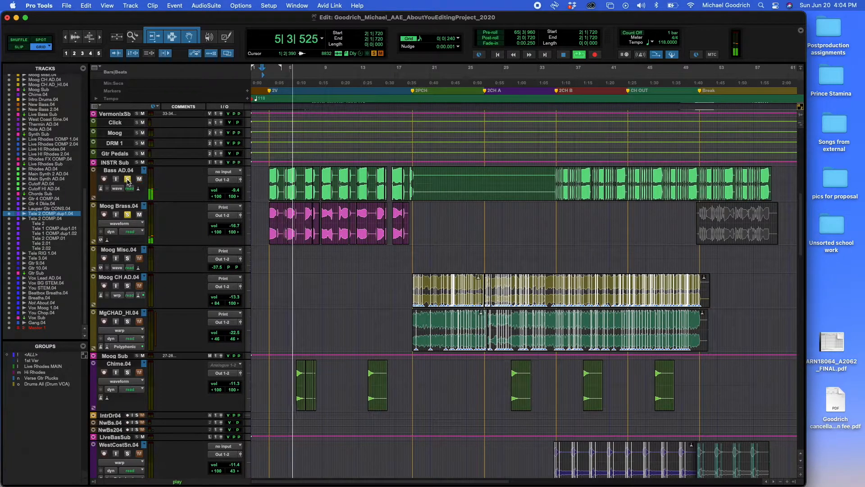
{"action": "key", "text": "space"}
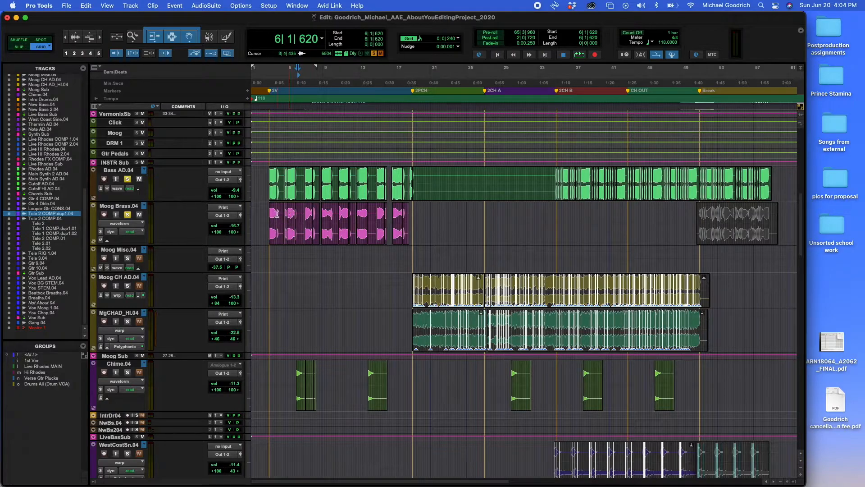
Step: Examine the verse clips of Bass AD.04 and Moog Brass.04 up close, from just before measure 3 through measure 9
{"action": "left_click", "coordinate": [265, 181]}
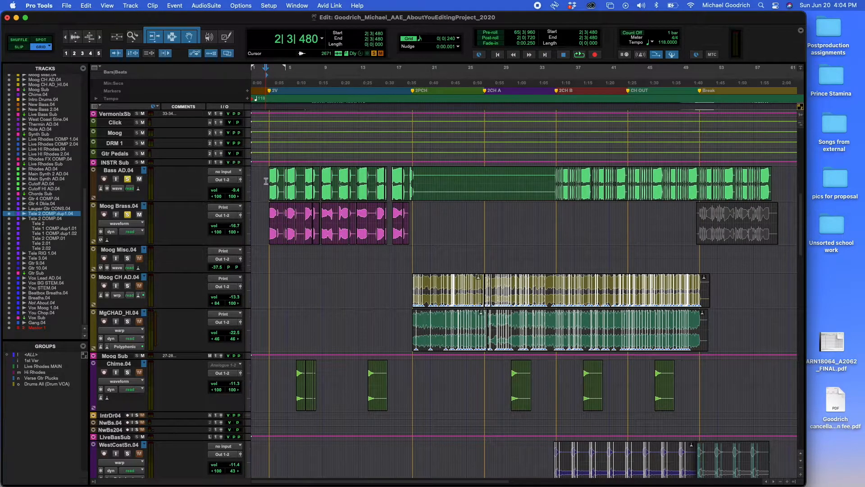
{"action": "key", "text": "super+bracketright"}
{"action": "key", "text": "super+bracketright"}
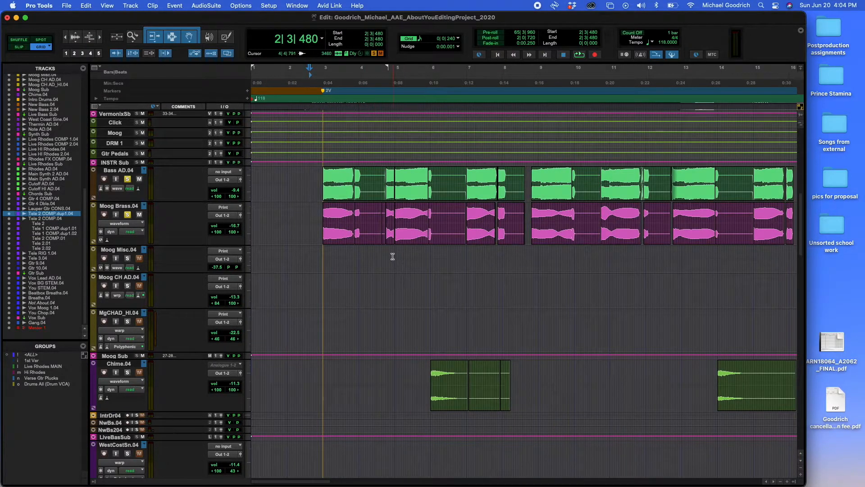
{"action": "left_click", "coordinate": [407, 253]}
{"action": "left_click", "coordinate": [495, 253]}
{"action": "left_click", "coordinate": [556, 253]}
{"action": "key", "text": "r"}
{"action": "key", "text": "r"}
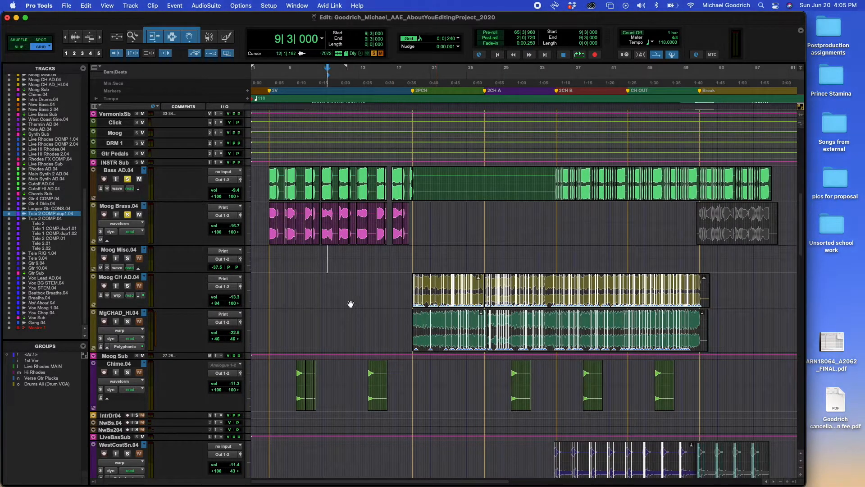
Step: Audition Moog CH AD.04 and MgCHAD_HI.04 soloed from 18|4|240 before the 2PCH marker, and clear both solos
{"action": "left_click", "coordinate": [127, 286]}
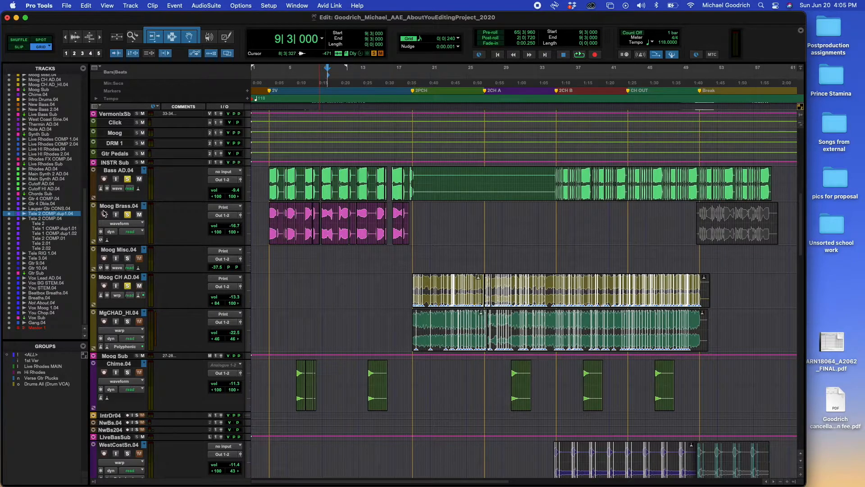
{"action": "left_click", "coordinate": [411, 286]}
{"action": "key", "text": "space"}
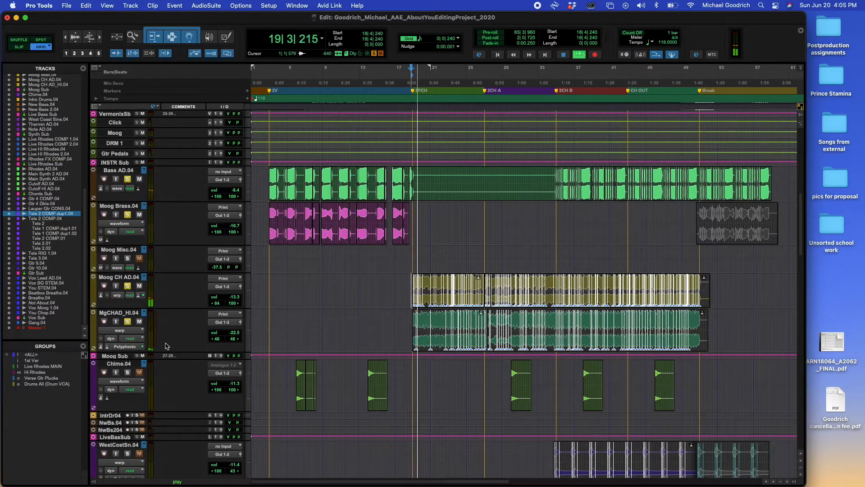
{"action": "left_click", "coordinate": [127, 321]}
{"action": "left_click", "coordinate": [128, 285]}
{"action": "key", "text": "space"}
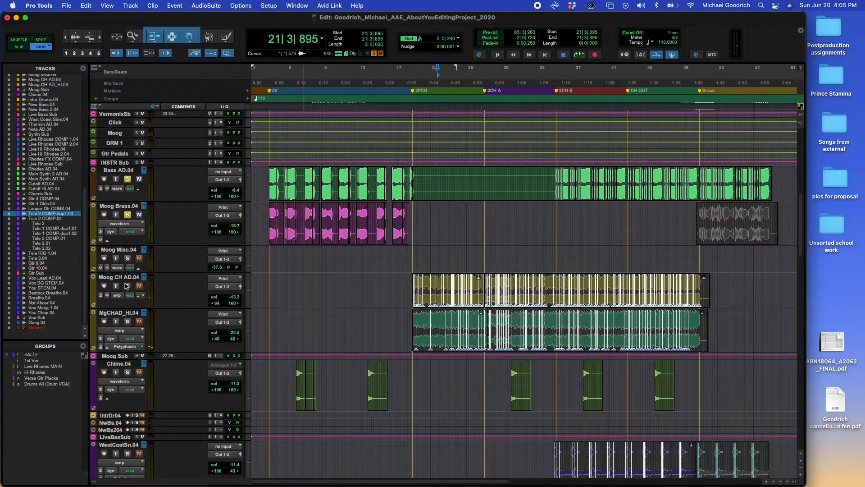
Step: Place the cursor at 18|4|240 on Moog CH AD.04 and review the track's Elastic Audio algorithm options without changing them
{"action": "left_click", "coordinate": [408, 288]}
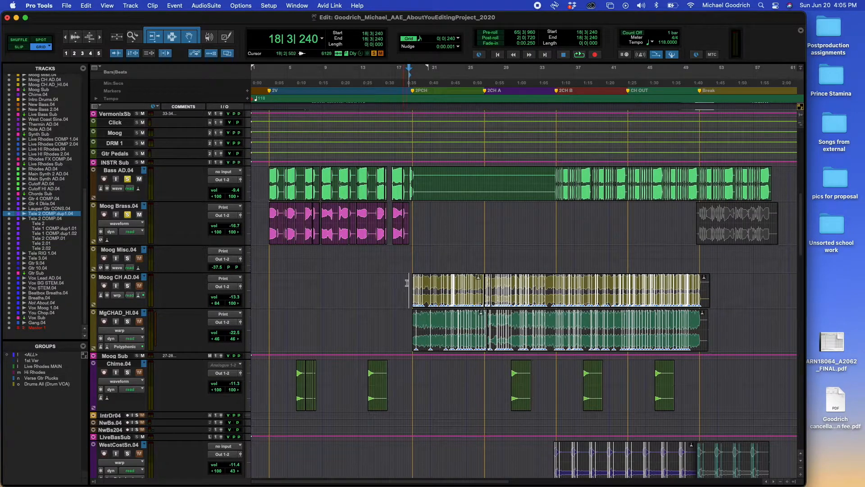
{"action": "left_click", "coordinate": [409, 284]}
{"action": "left_click", "coordinate": [410, 288]}
{"action": "left_click", "coordinate": [141, 295]}
{"action": "left_click", "coordinate": [142, 295]}
{"action": "left_click", "coordinate": [142, 297]}
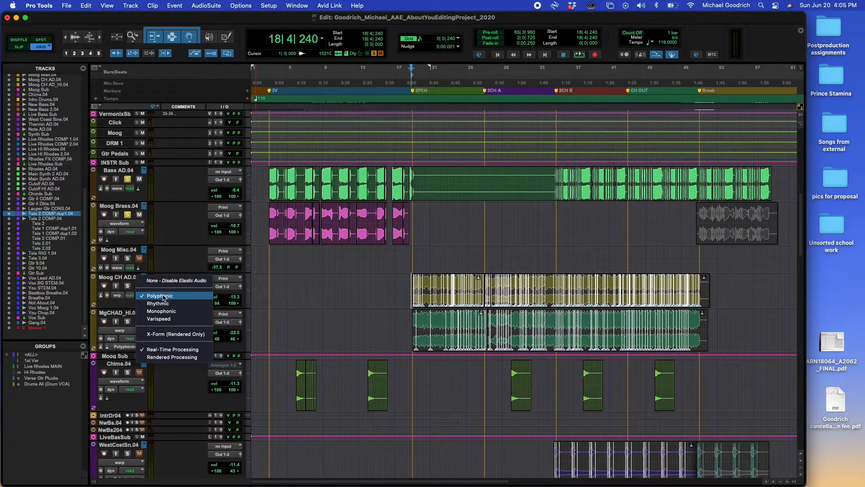
{"action": "left_click", "coordinate": [117, 306]}
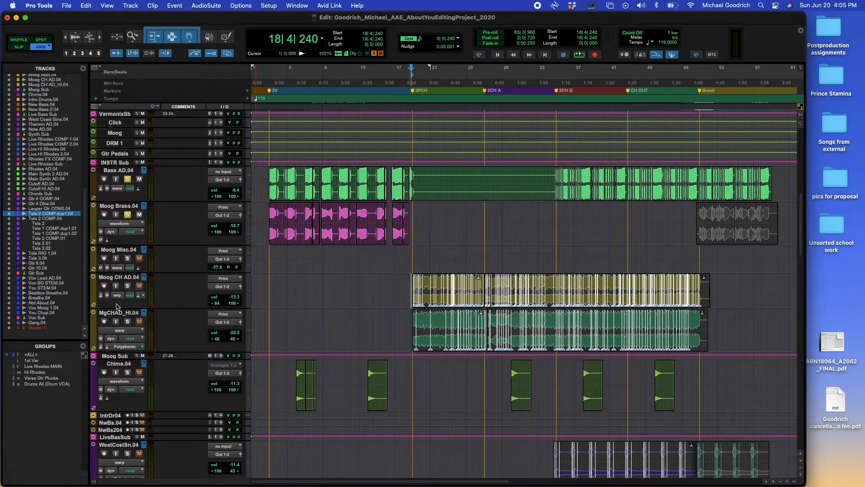
Step: Play from 20|3|000 and add Moog CH AD.04 and MgCHAD_HI.04 to the soloed tracks
{"action": "left_click", "coordinate": [426, 286]}
{"action": "key", "text": "space"}
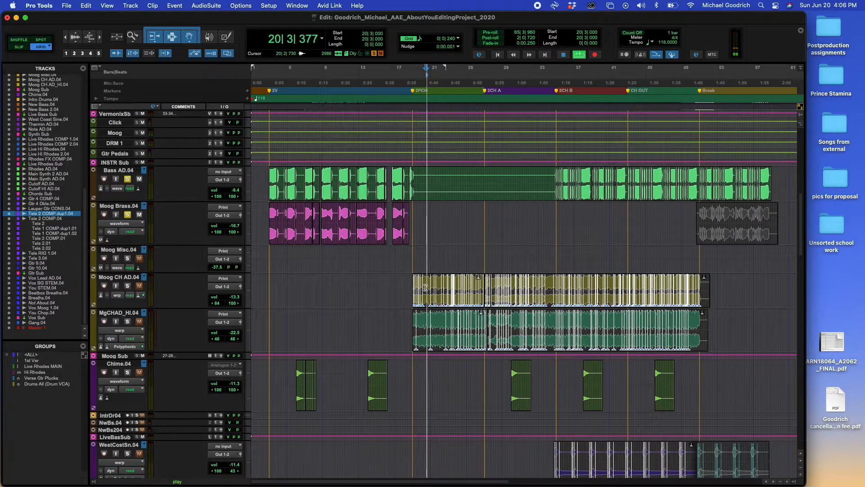
{"action": "left_click", "coordinate": [128, 285]}
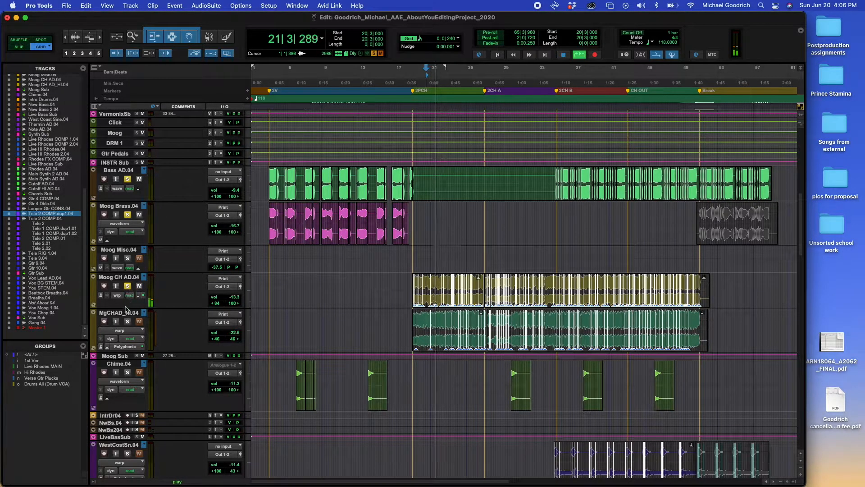
{"action": "left_click", "coordinate": [128, 320]}
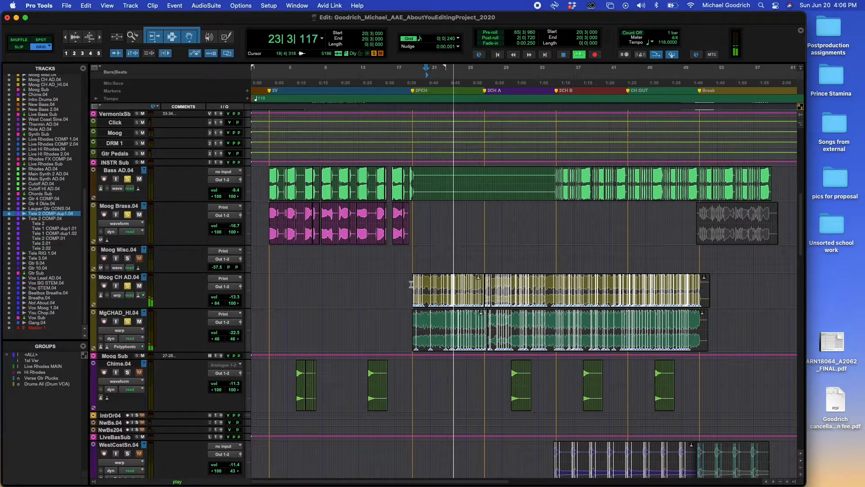
{"action": "key", "text": "space"}
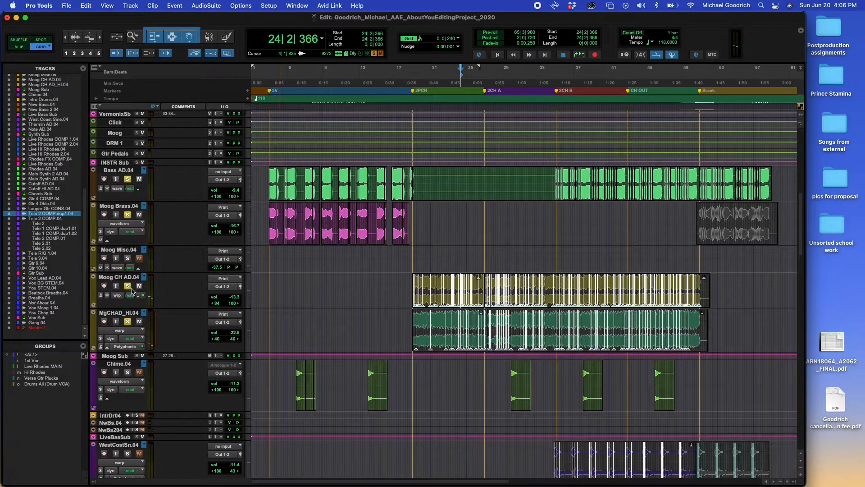
Step: Solo Chime.04 and play from 13|3|480, just before the chime clip near measure 14
{"action": "scroll", "coordinate": [128, 291], "scroll_direction": "down", "scroll_amount": 2}
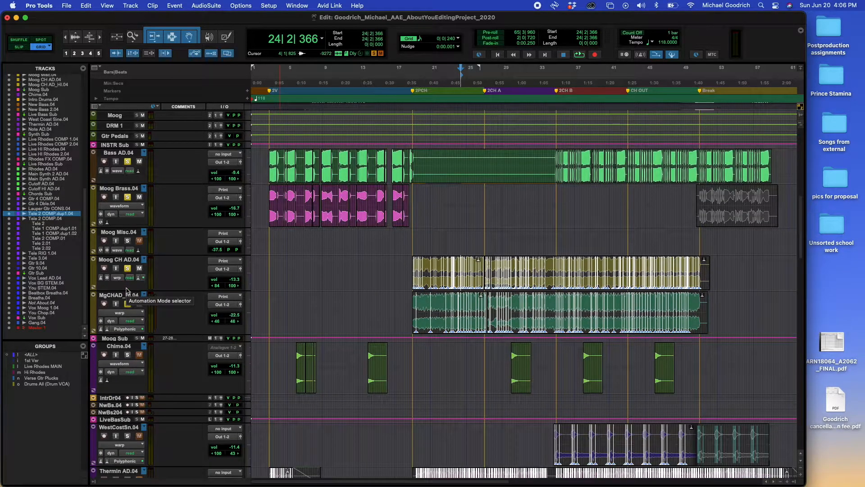
{"action": "left_click", "coordinate": [290, 357]}
{"action": "scroll", "coordinate": [271, 352], "scroll_direction": "down", "scroll_amount": 1}
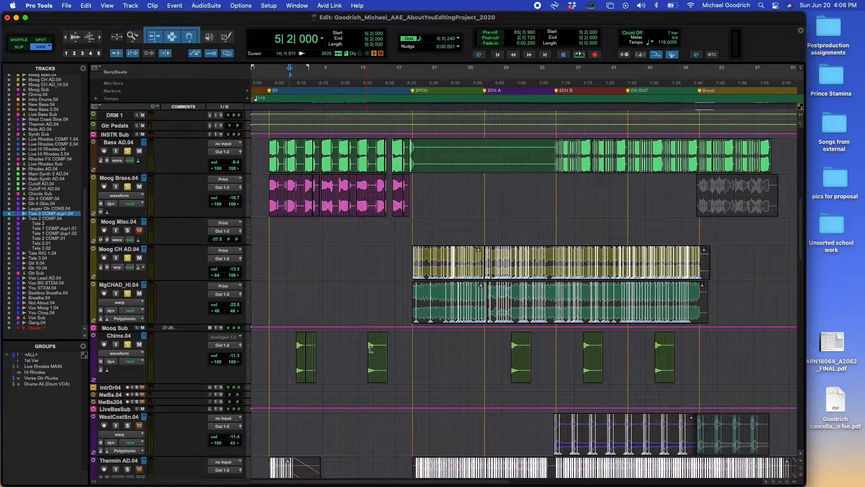
{"action": "left_click", "coordinate": [365, 345]}
{"action": "key", "text": "space"}
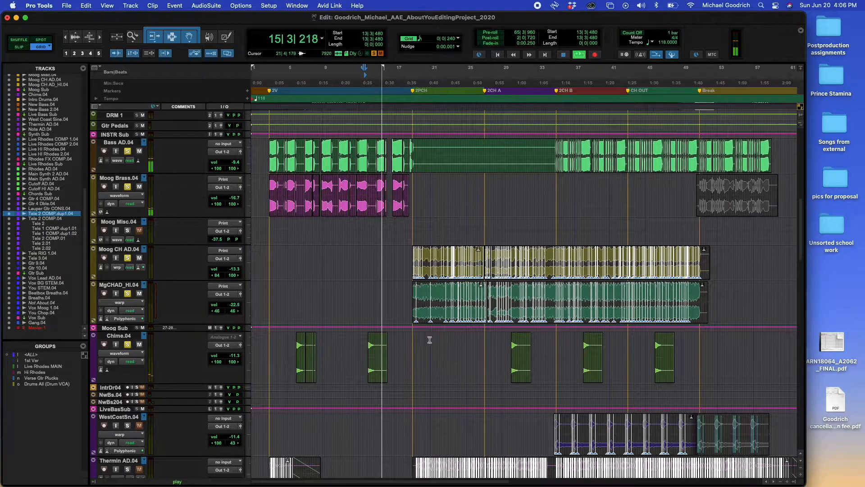
{"action": "key", "text": "space"}
Step: Solo WestCostSn.04 and play it with the other soloed tracks from 34|2|480, just before the 2CH B marker
{"action": "scroll", "coordinate": [344, 355], "scroll_direction": "down", "scroll_amount": 1}
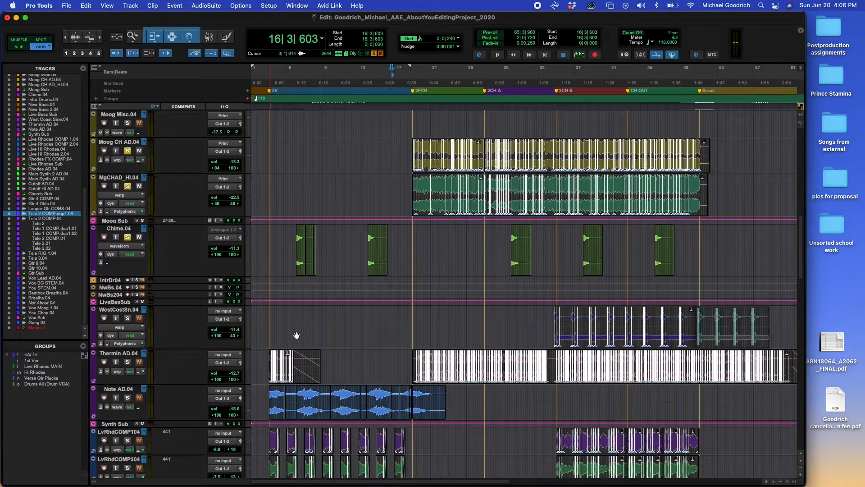
{"action": "left_click", "coordinate": [548, 321]}
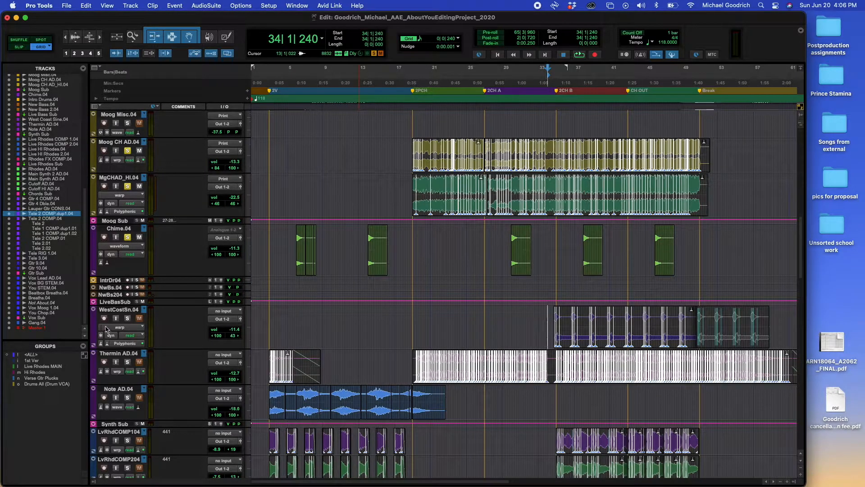
{"action": "left_click", "coordinate": [127, 318]}
{"action": "left_click", "coordinate": [551, 321]}
{"action": "key", "text": "space"}
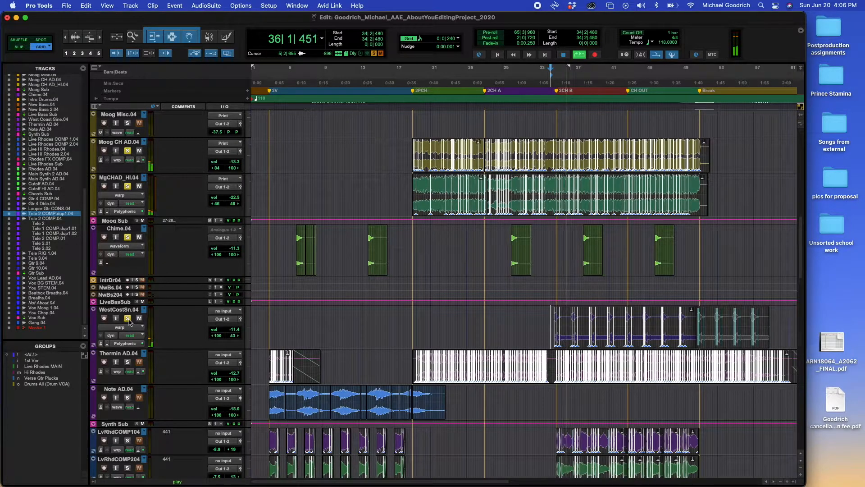
{"action": "key", "text": "space"}
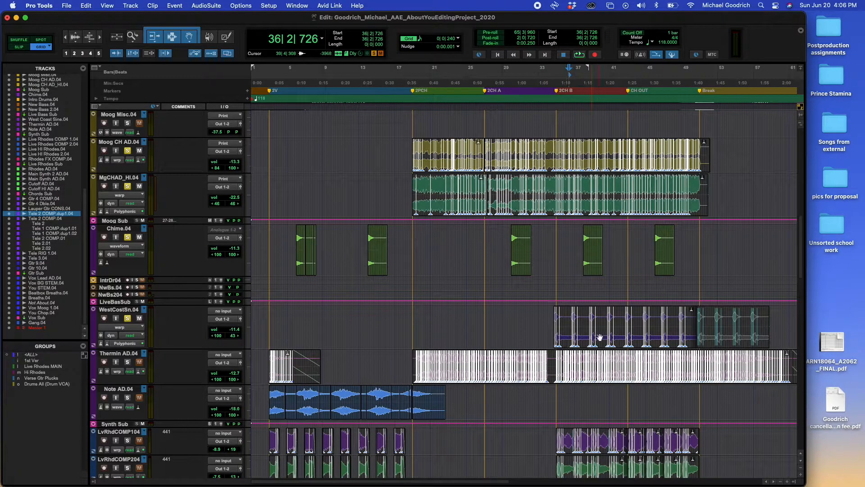
Step: Place the cursor at 33|4|720 on WestCostSn.04, just before its first clip near the 2CH B marker
{"action": "left_click", "coordinate": [550, 319]}
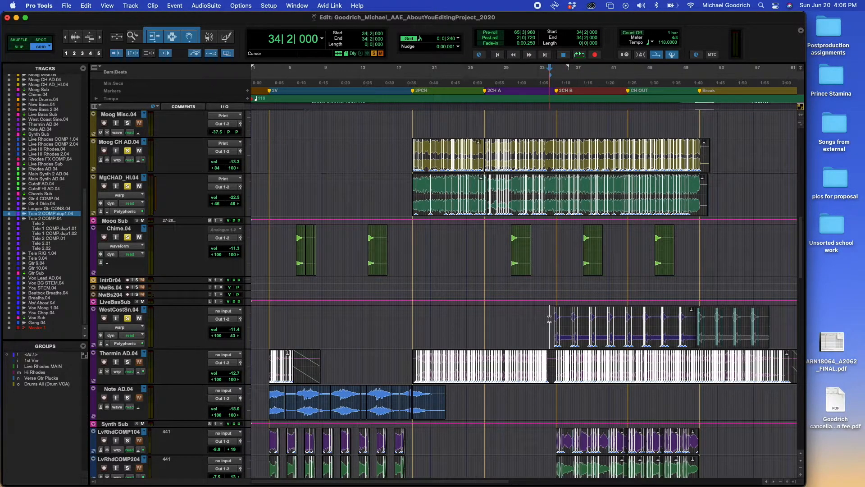
{"action": "key", "text": "super+bracketright"}
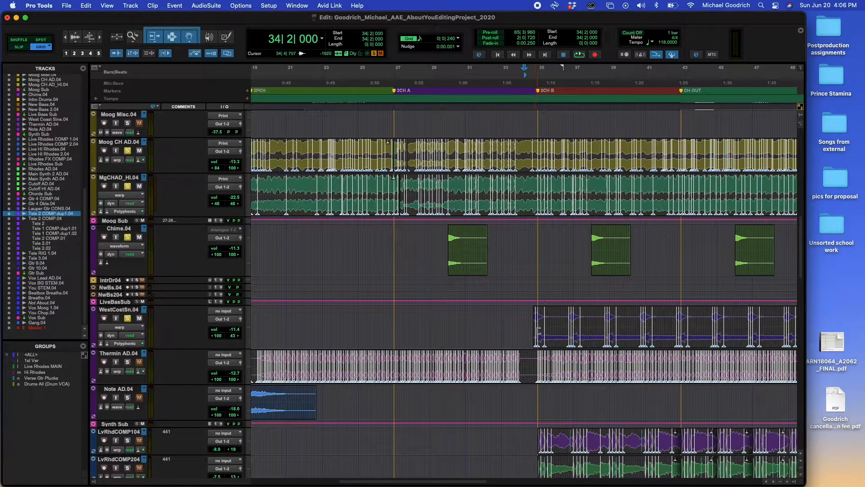
{"action": "left_click", "coordinate": [518, 327]}
{"action": "left_click", "coordinate": [518, 318]}
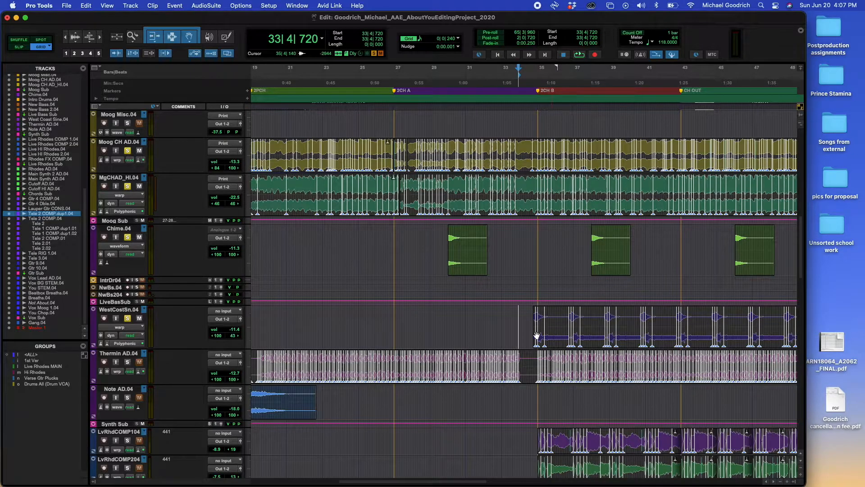
Step: Solo Thermin AD.04 and play it from 2|2|240, just before its clip at the 2V marker
{"action": "key", "text": "super+bracketleft"}
{"action": "left_click", "coordinate": [343, 366]}
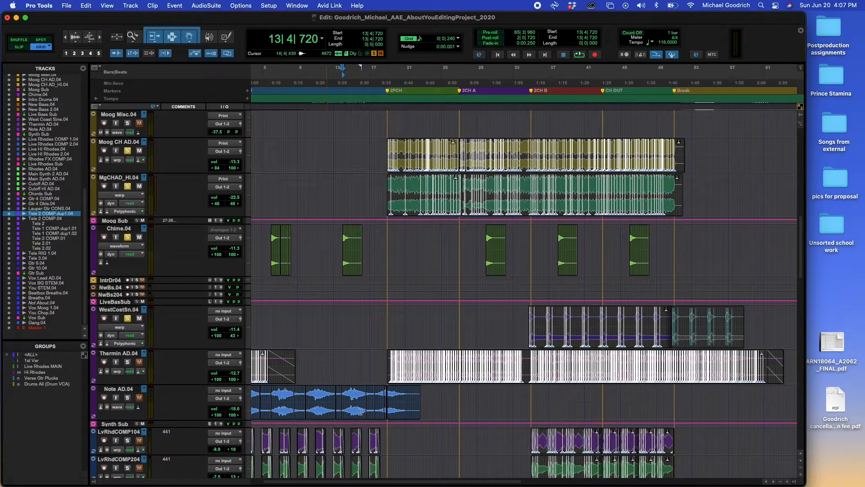
{"action": "left_click_drag", "start_coordinate": [391, 483], "coordinate": [332, 478]}
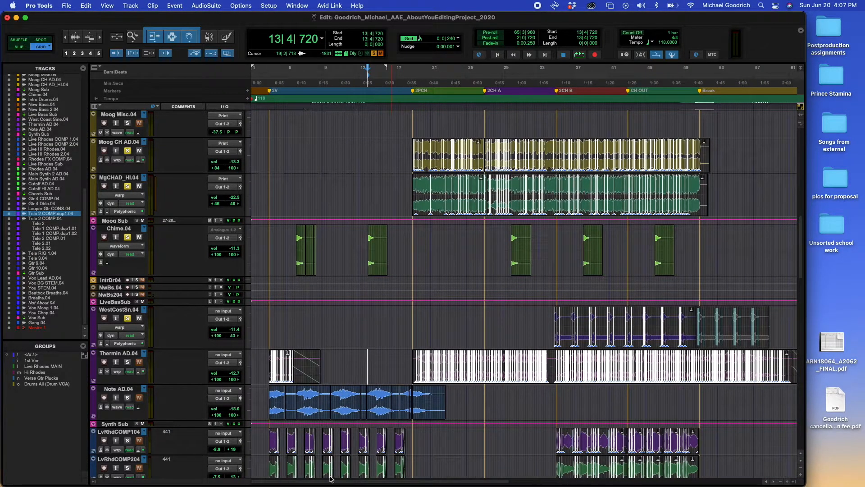
{"action": "left_click", "coordinate": [269, 359]}
{"action": "left_click", "coordinate": [263, 360]}
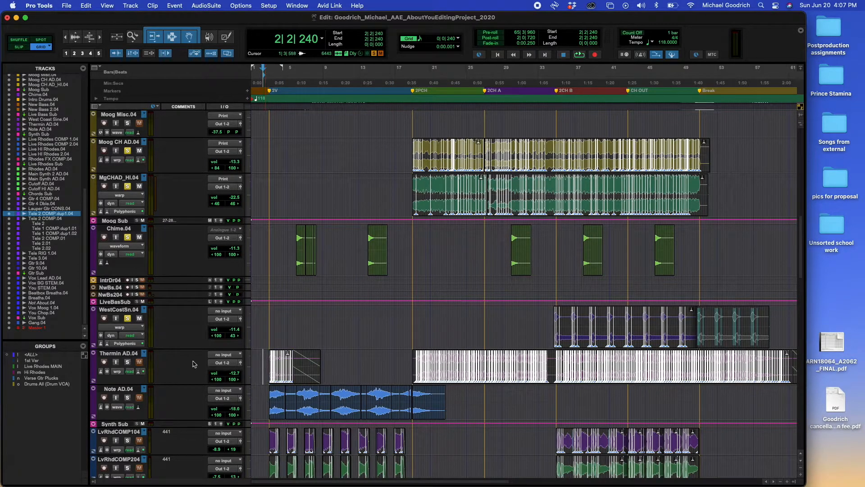
{"action": "key", "text": "space"}
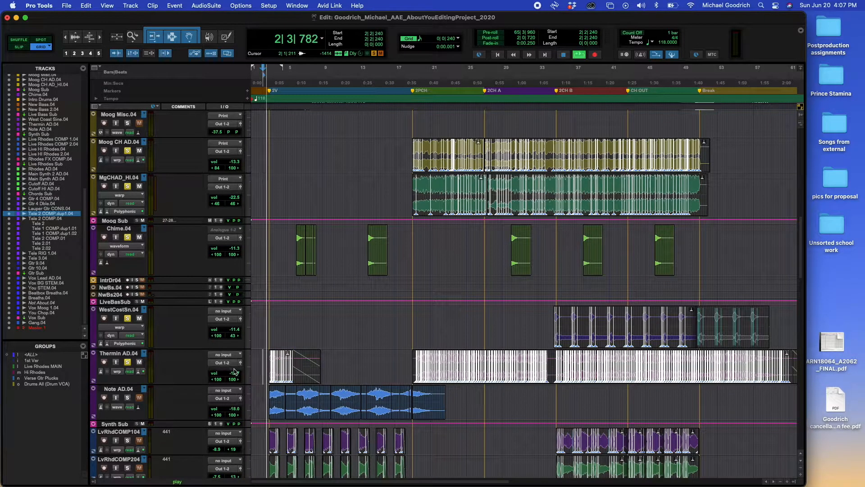
Step: Examine the warp markers and long ending fade of the first Thermin AD.04 clip during playback, and stop playback
{"action": "key", "text": "super+bracketright"}
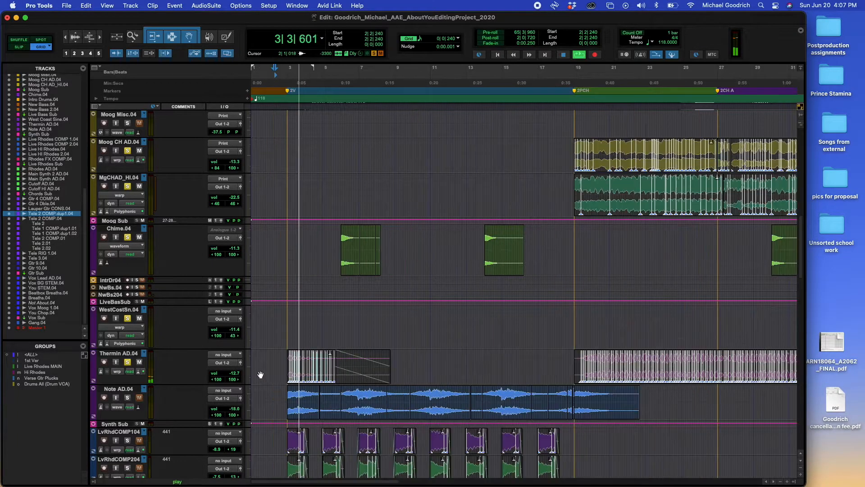
{"action": "key", "text": "super+bracketright"}
{"action": "key", "text": "super+bracketright"}
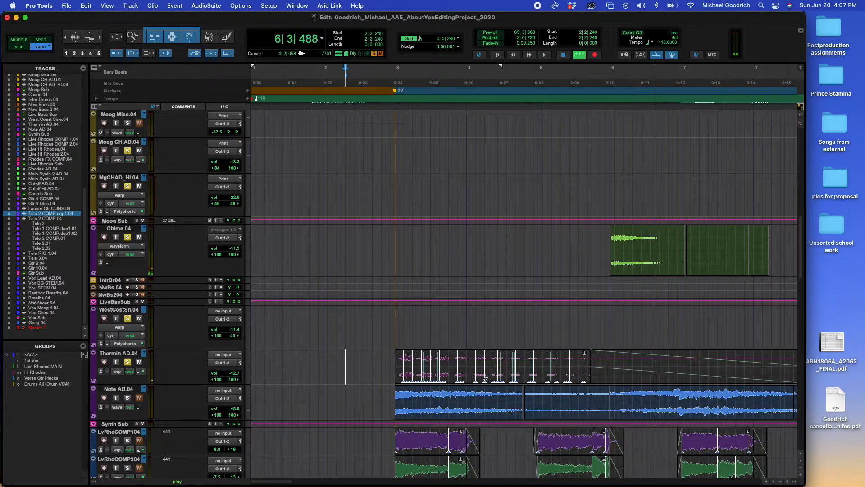
{"action": "key", "text": "super+bracketleft"}
{"action": "key", "text": "super+bracketleft"}
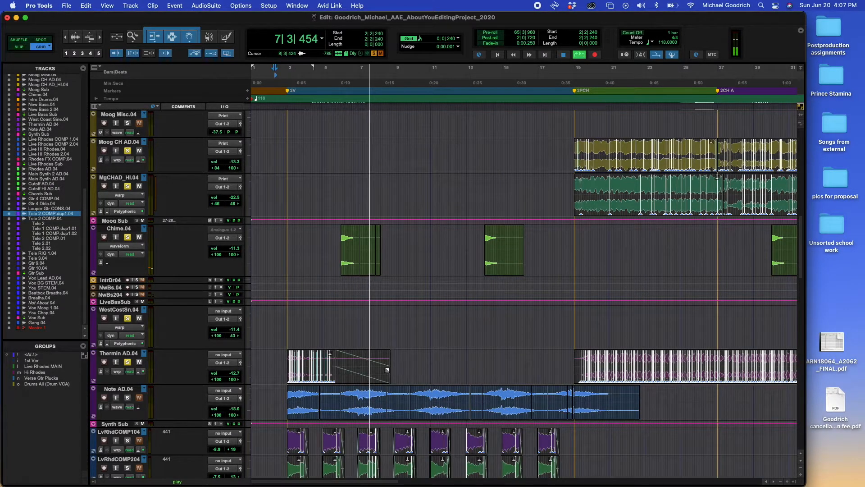
{"action": "key", "text": "super+bracketright"}
{"action": "key", "text": "super+bracketright"}
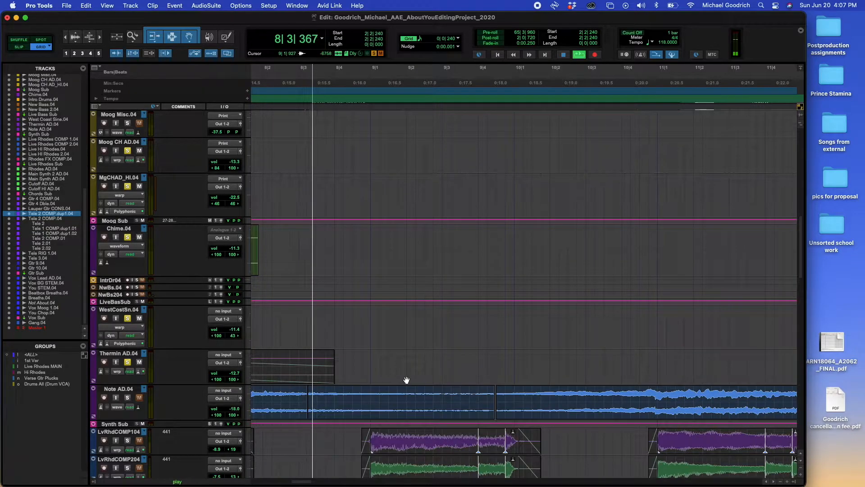
{"action": "key", "text": "super+bracketleft"}
{"action": "key", "text": "super+bracketleft"}
{"action": "key", "text": "space"}
Step: Place the cursor at 2|4|720 on Thermin AD.04, right before the clip at the 2V marker
{"action": "left_click", "coordinate": [266, 362]}
{"action": "key", "text": "super+bracketright"}
{"action": "key", "text": "super+bracketright"}
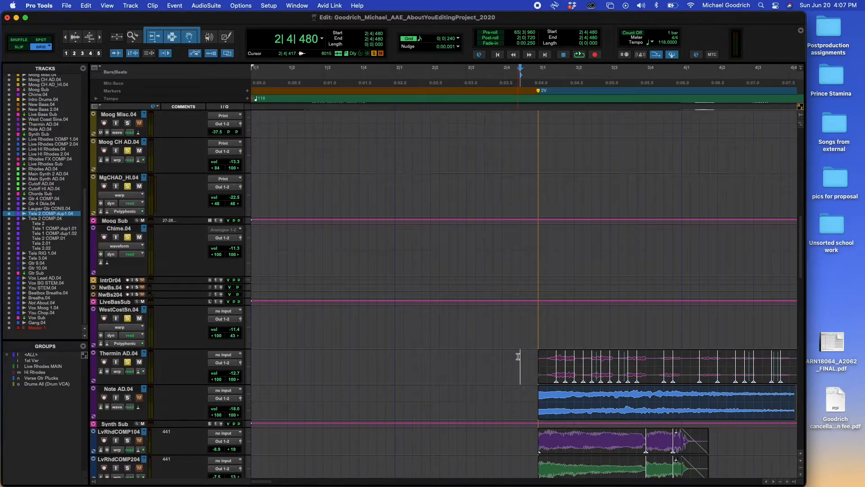
{"action": "left_click", "coordinate": [533, 357]}
{"action": "key", "text": "r"}
{"action": "key", "text": "r"}
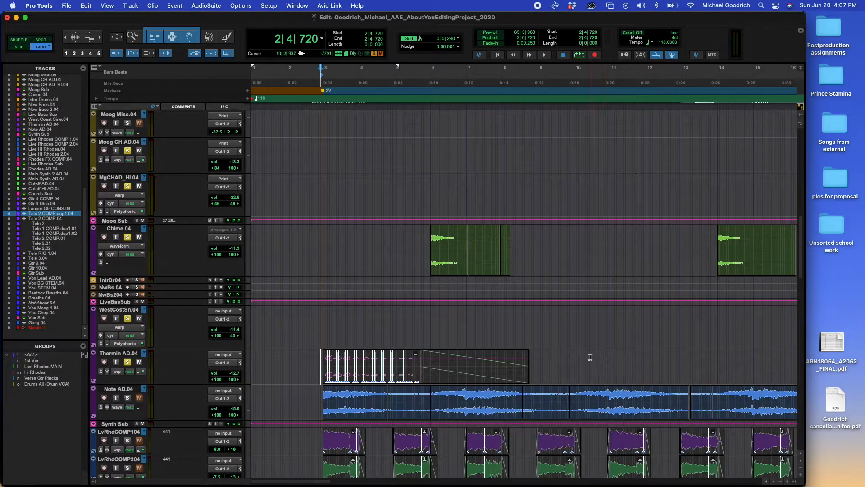
Step: Solo Note AD.04 and play it with the other soloed tracks from 9|4|240, checking its successive clips
{"action": "left_click", "coordinate": [564, 363]}
{"action": "left_click", "coordinate": [312, 396]}
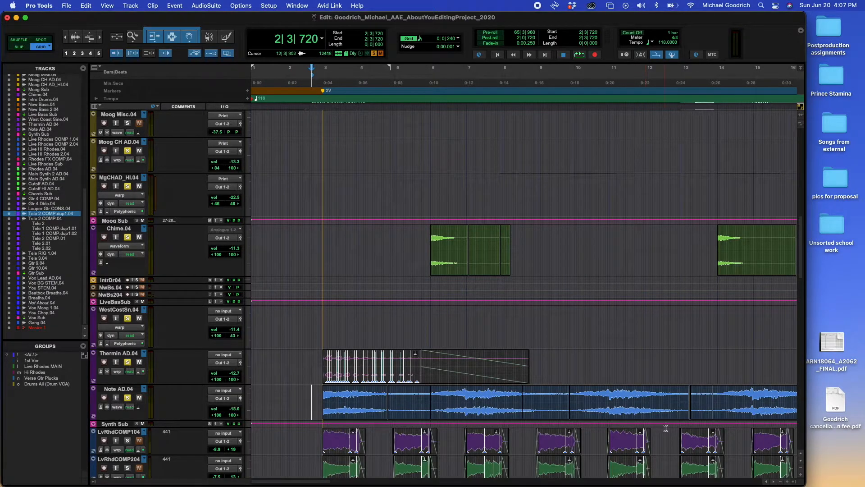
{"action": "left_click", "coordinate": [565, 370]}
{"action": "left_click", "coordinate": [575, 359]}
{"action": "left_click", "coordinate": [566, 365]}
{"action": "left_click", "coordinate": [567, 365]}
{"action": "key", "text": "space"}
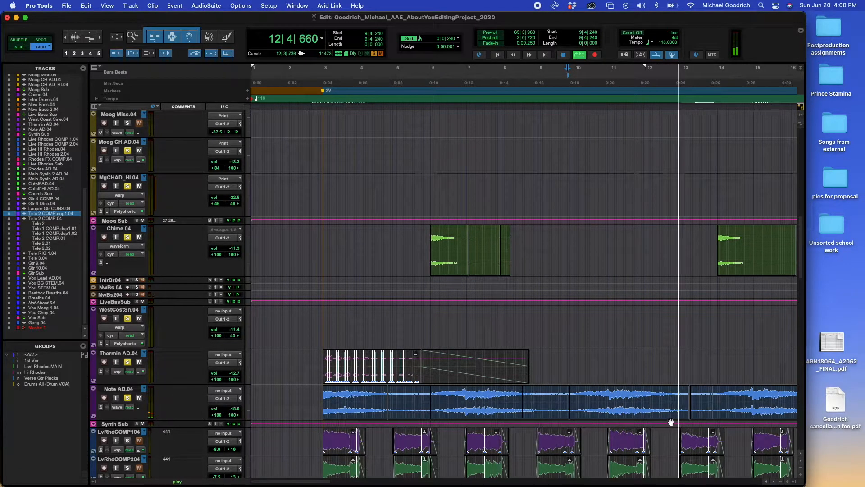
{"action": "key", "text": "r"}
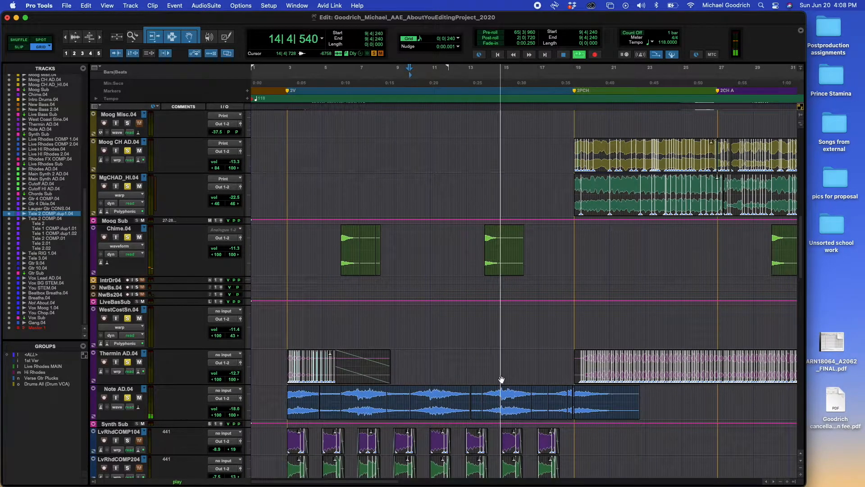
{"action": "key", "text": "space"}
Step: Place the cursor at 2|3|720 before the first live Rhodes clips and solo LvRhdCOMP104 and LvRhdCOMP204
{"action": "left_click", "coordinate": [561, 358]}
{"action": "scroll", "coordinate": [251, 348], "scroll_direction": "down", "scroll_amount": 5}
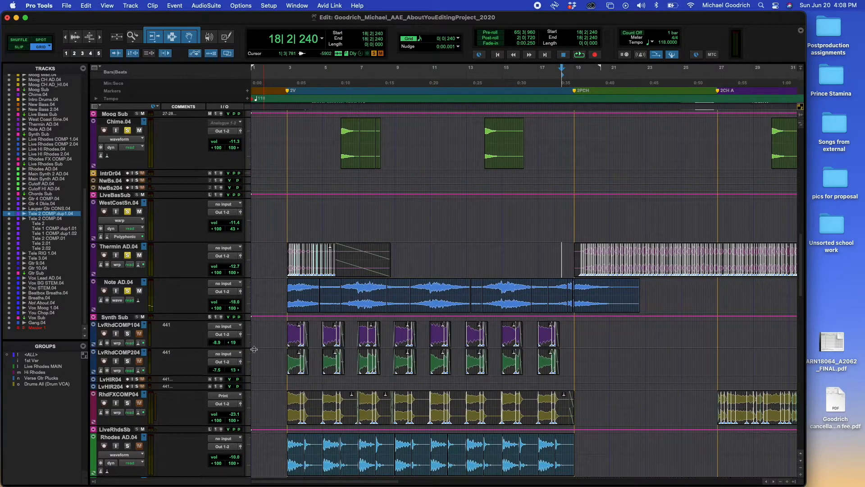
{"action": "left_click", "coordinate": [281, 329]}
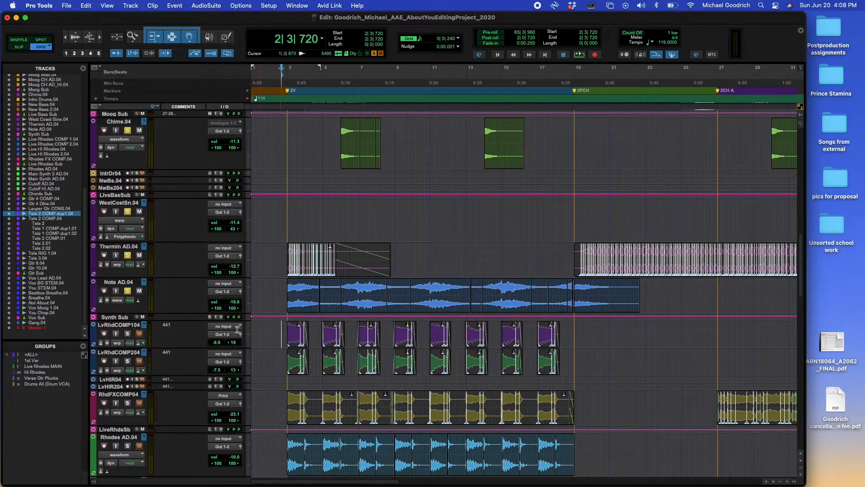
{"action": "left_click", "coordinate": [127, 333]}
{"action": "left_click", "coordinate": [128, 360]}
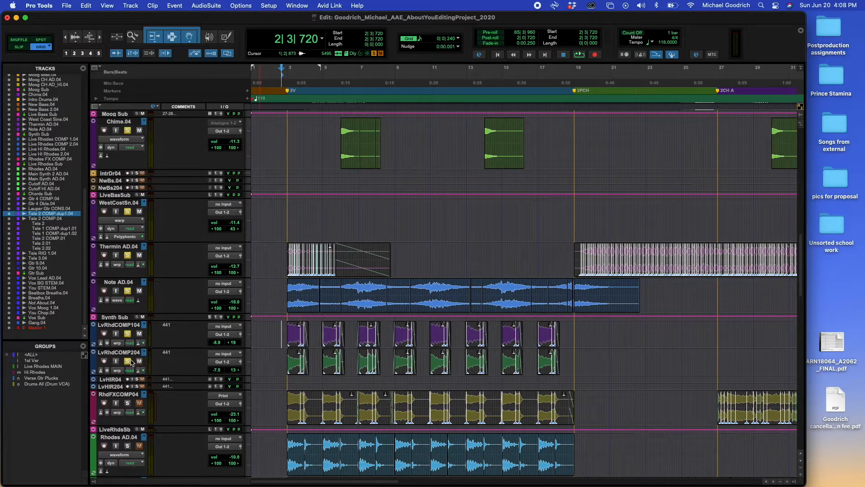
Step: Solo RhdFXCOMP04 and play it with the other soloed tracks from 2|3|720
{"action": "left_click", "coordinate": [388, 331]}
{"action": "left_click", "coordinate": [127, 403]}
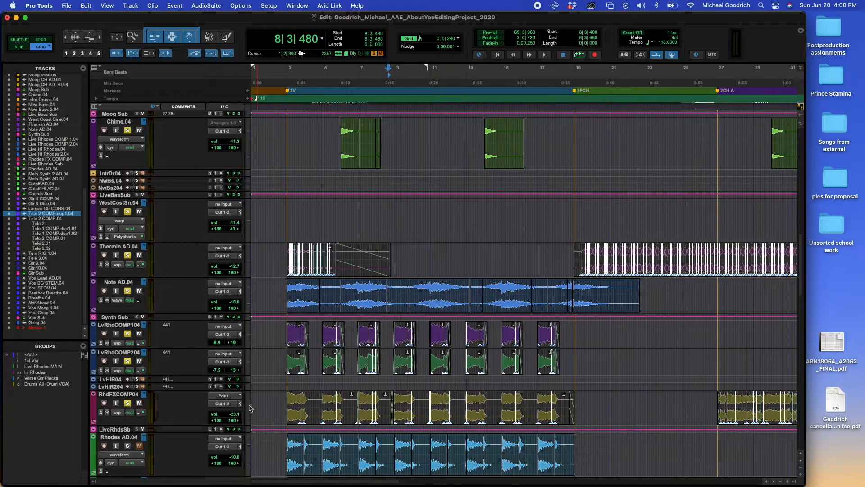
{"action": "left_click", "coordinate": [281, 402]}
{"action": "key", "text": "space"}
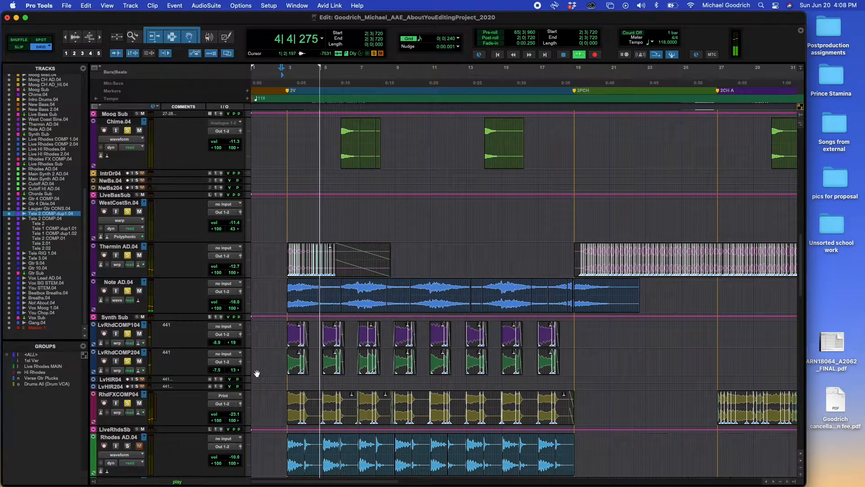
{"action": "key", "text": "space"}
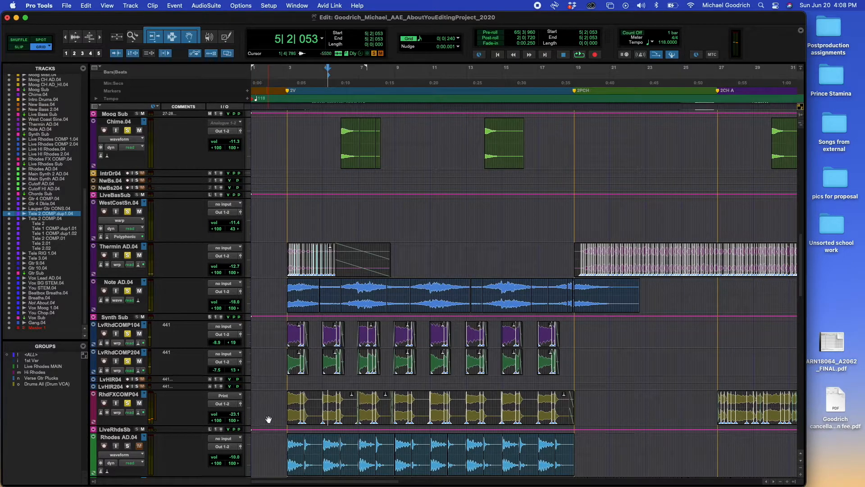
Step: Open the Elastic Audio settings of RhdFXCOMP04 and review its algorithm options without changing them
{"action": "scroll", "coordinate": [301, 373], "scroll_direction": "down", "scroll_amount": 4}
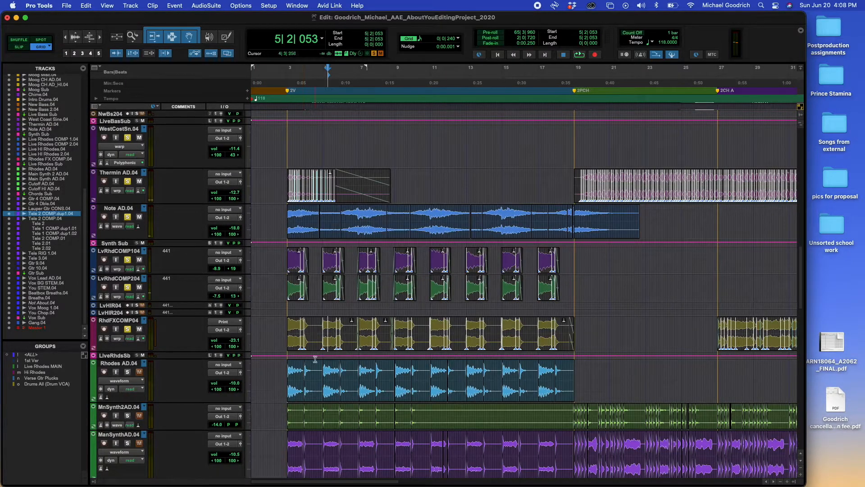
{"action": "left_click", "coordinate": [531, 303]}
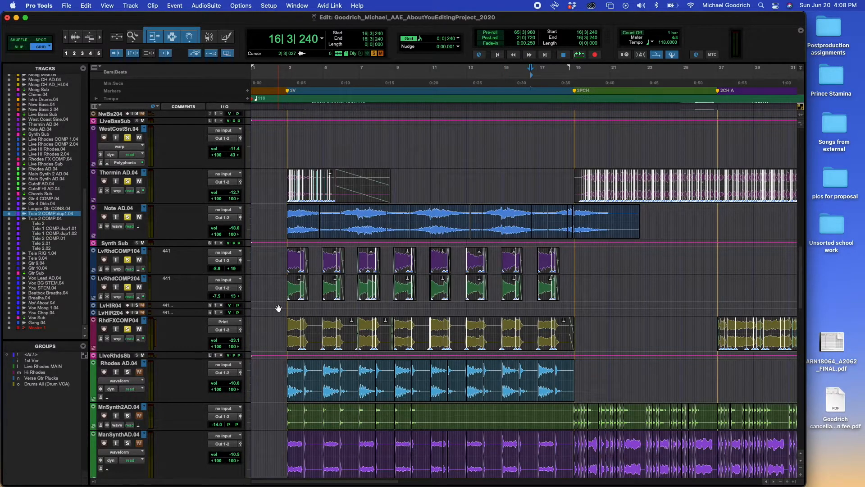
{"action": "scroll", "coordinate": [278, 310], "scroll_direction": "down", "scroll_amount": 1}
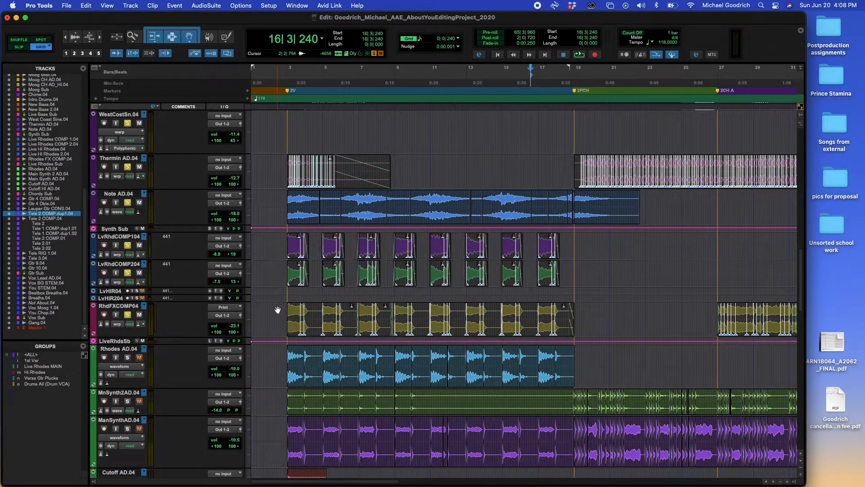
{"action": "left_click", "coordinate": [142, 325]}
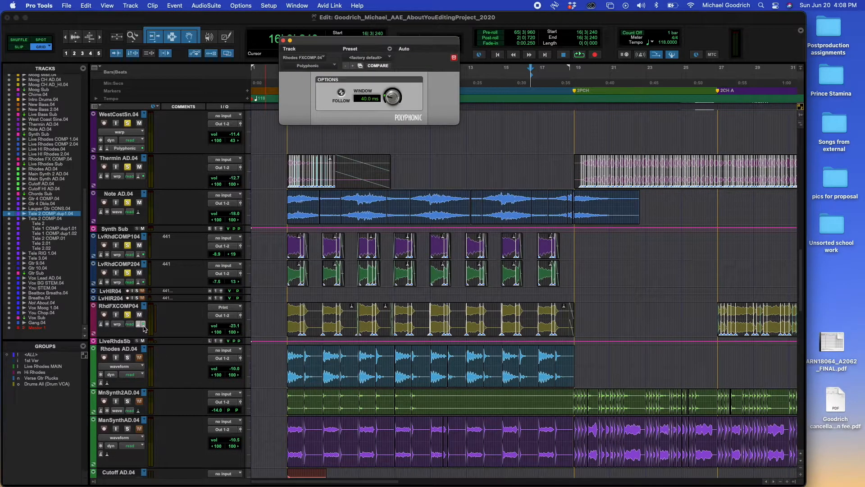
{"action": "left_click", "coordinate": [138, 326]}
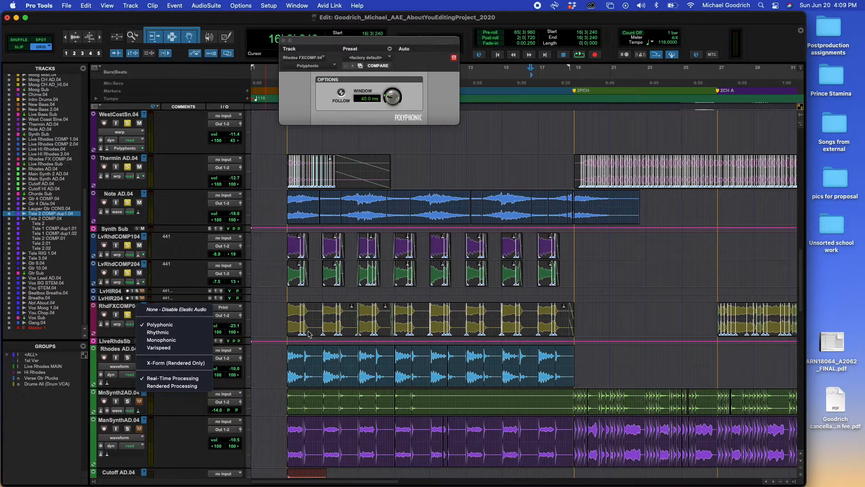
{"action": "left_click", "coordinate": [271, 315]}
{"action": "left_click", "coordinate": [283, 316]}
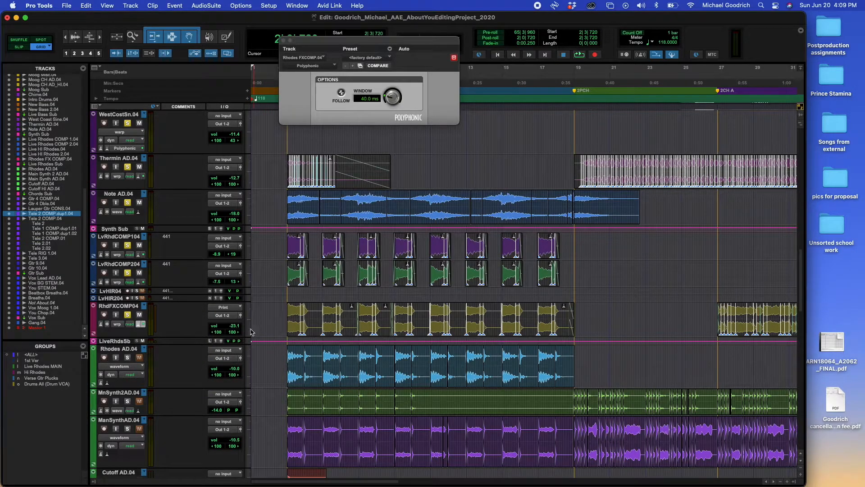
Step: Solo Rhodes AD.04 and play it with the other soloed tracks from 2|4|240, just before the 2V marker
{"action": "scroll", "coordinate": [252, 334], "scroll_direction": "down", "scroll_amount": 3}
{"action": "left_click", "coordinate": [282, 317]}
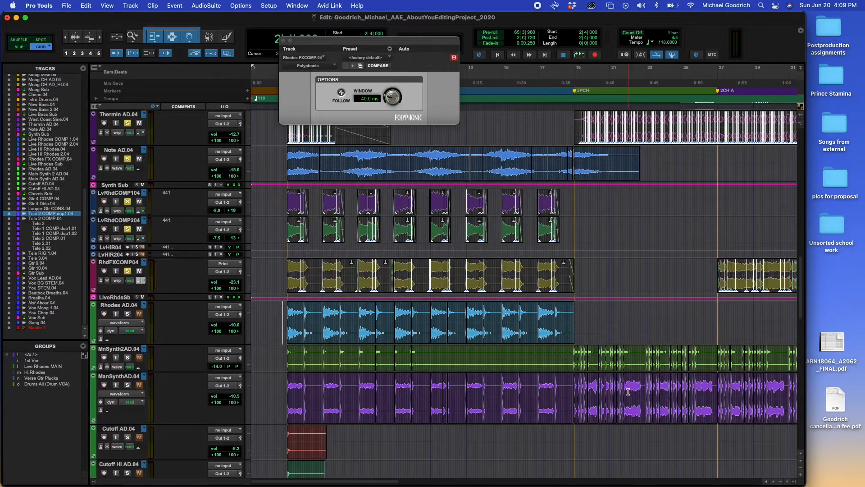
{"action": "key", "text": "r"}
{"action": "key", "text": "t"}
{"action": "key", "text": "space"}
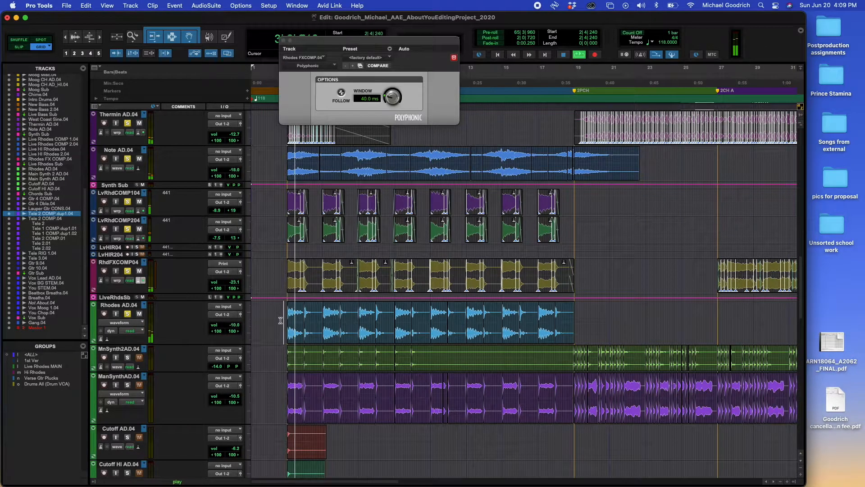
{"action": "key", "text": "space"}
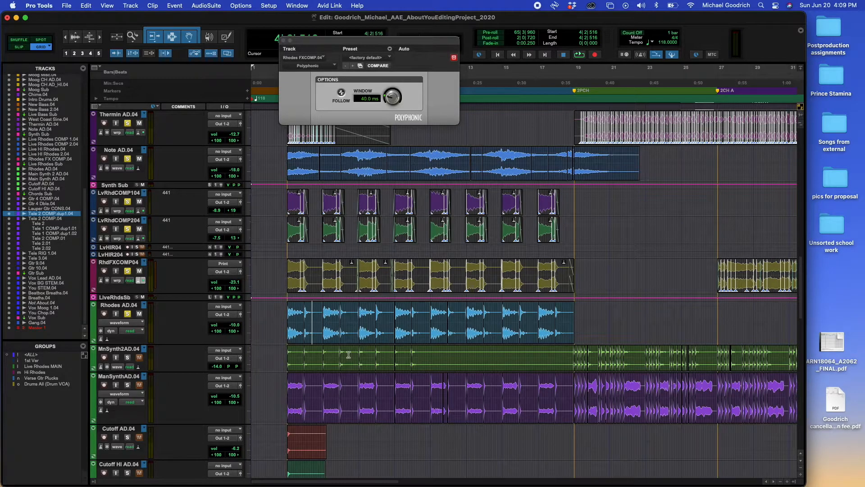
Step: Select the MnSynth2AD.04 clip from 9|4|720 to 19|1|000 and inspect its beginning up close
{"action": "scroll", "coordinate": [383, 336], "scroll_direction": "down", "scroll_amount": 3}
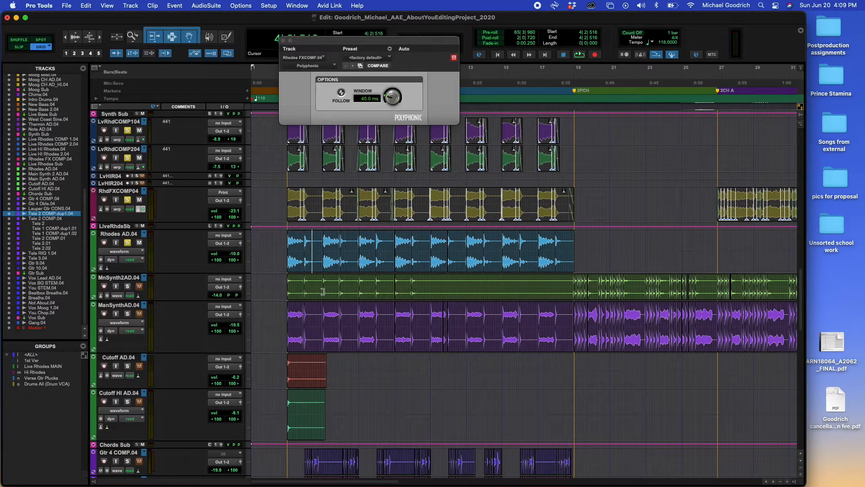
{"action": "left_click", "coordinate": [511, 297]}
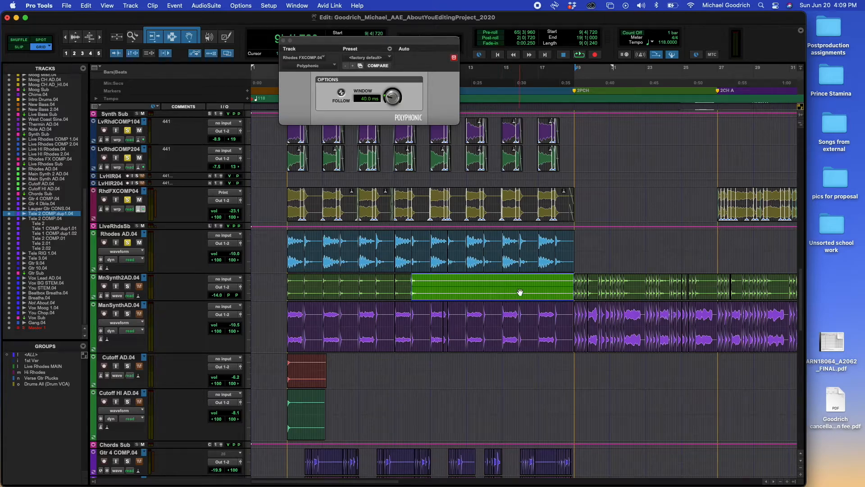
{"action": "key", "text": "t"}
{"action": "key", "text": "t"}
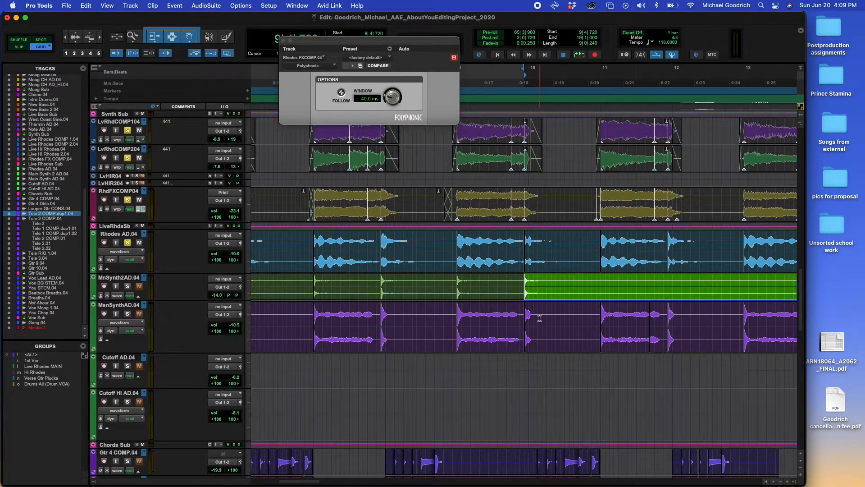
{"action": "key", "text": "r"}
{"action": "key", "text": "r"}
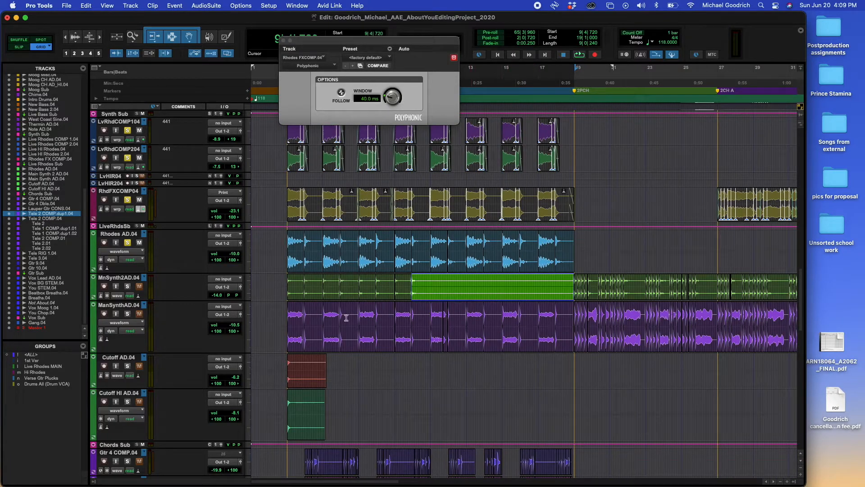
Step: Solo Cutoff AD.04 and play it with the other soloed tracks from 42|4|720, just before the CH OUT marker
{"action": "left_click", "coordinate": [292, 344]}
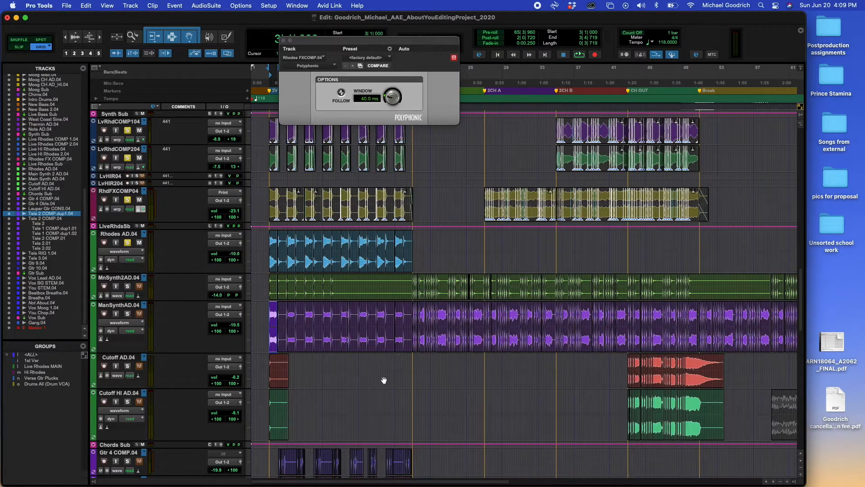
{"action": "left_click", "coordinate": [621, 365]}
{"action": "key", "text": "super+bracketright"}
{"action": "key", "text": "super+bracketright"}
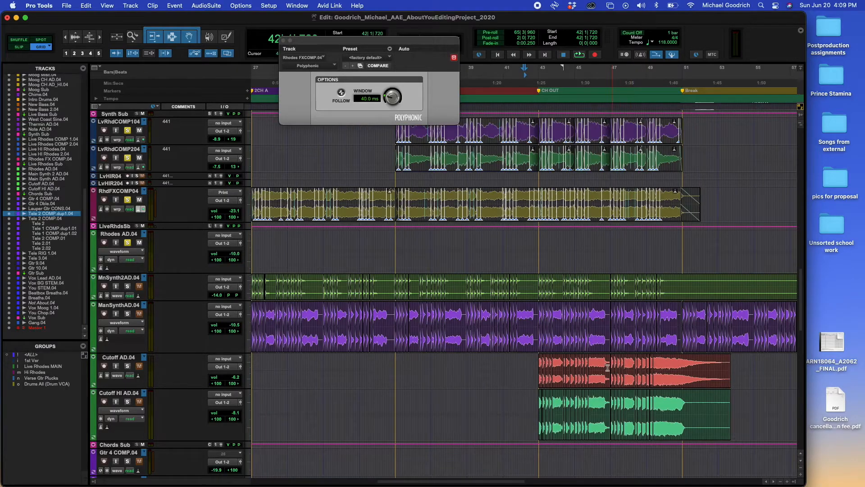
{"action": "left_click", "coordinate": [551, 369]}
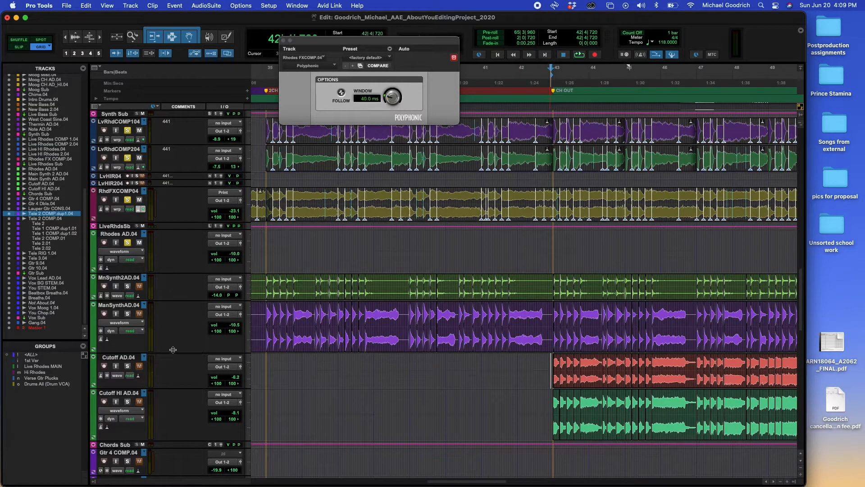
{"action": "left_click", "coordinate": [129, 366]}
{"action": "key", "text": "space"}
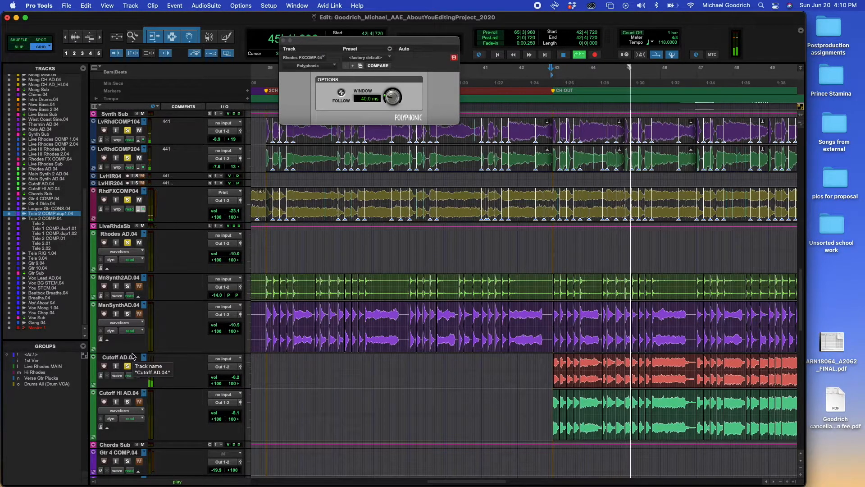
{"action": "key", "text": "space"}
Step: Solo Gtr 4 Dble.04 and Gtr 4 COMP.04, with the cursor at 11|4|720 near their clips before the 2PCH marker
{"action": "scroll", "coordinate": [283, 391], "scroll_direction": "down", "scroll_amount": 2}
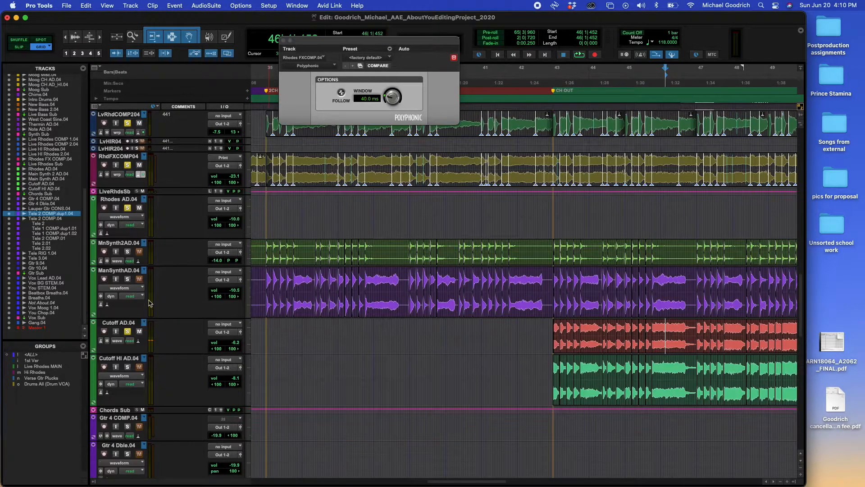
{"action": "scroll", "coordinate": [143, 378], "scroll_direction": "down", "scroll_amount": 2}
{"action": "scroll", "coordinate": [258, 373], "scroll_direction": "down", "scroll_amount": 6}
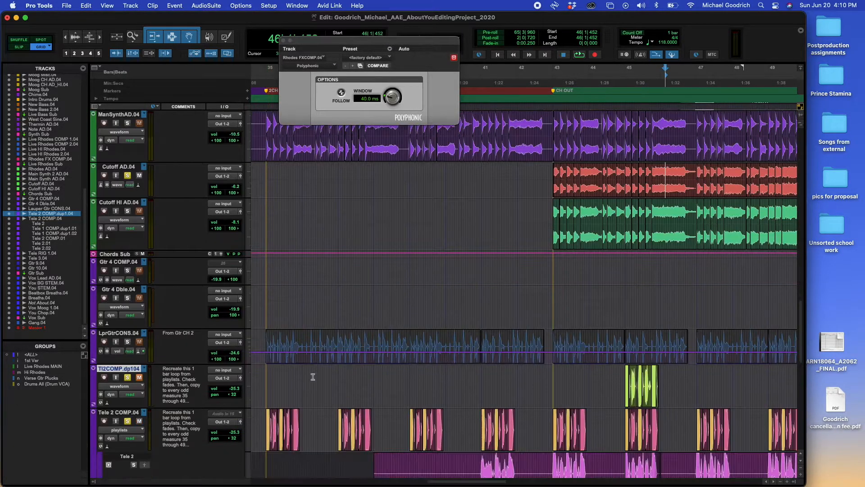
{"action": "scroll", "coordinate": [313, 376], "scroll_direction": "down", "scroll_amount": 8}
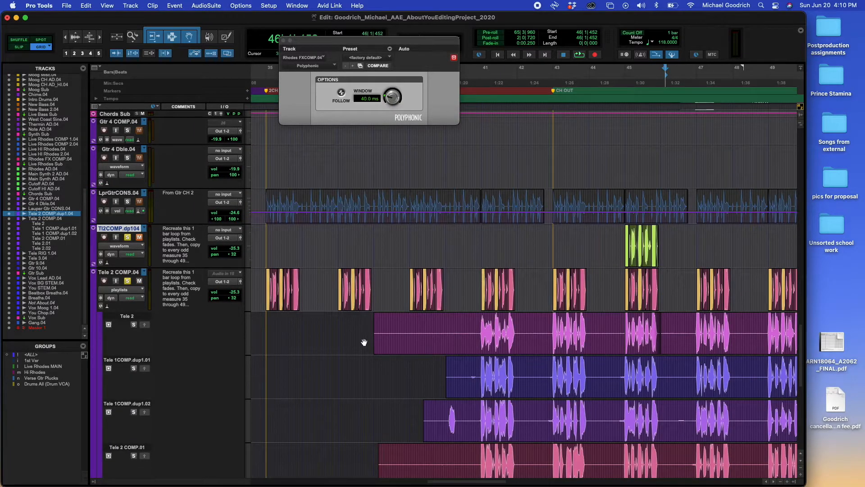
{"action": "key", "text": "r"}
{"action": "key", "text": "r"}
{"action": "scroll", "coordinate": [345, 315], "scroll_direction": "up", "scroll_amount": 8}
{"action": "scroll", "coordinate": [347, 317], "scroll_direction": "down", "scroll_amount": 2}
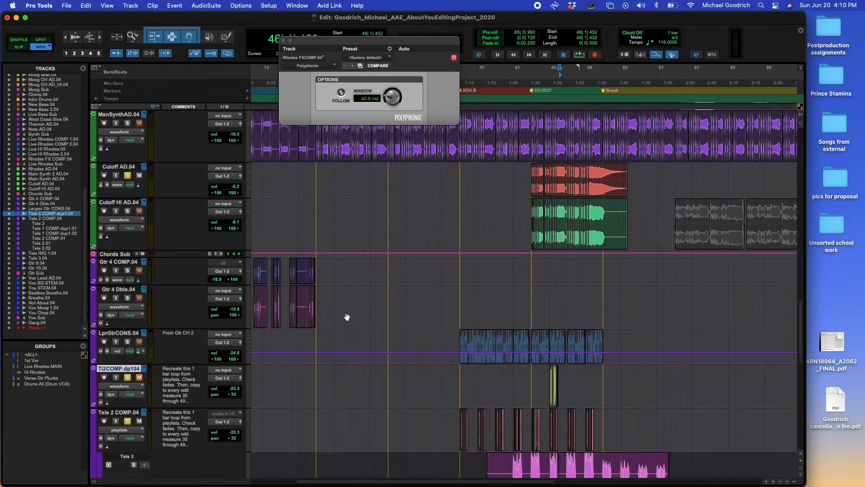
{"action": "scroll", "coordinate": [347, 318], "scroll_direction": "down", "scroll_amount": 5}
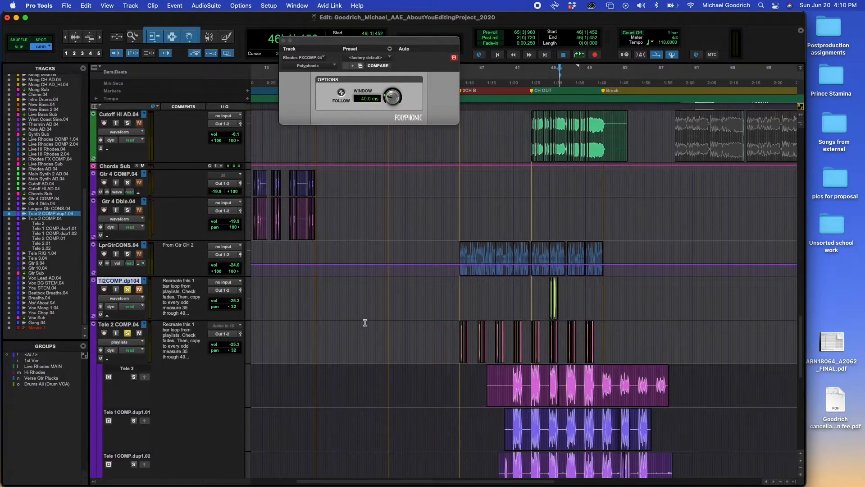
{"action": "left_click", "coordinate": [288, 214]}
{"action": "key", "text": "t"}
{"action": "key", "text": "t"}
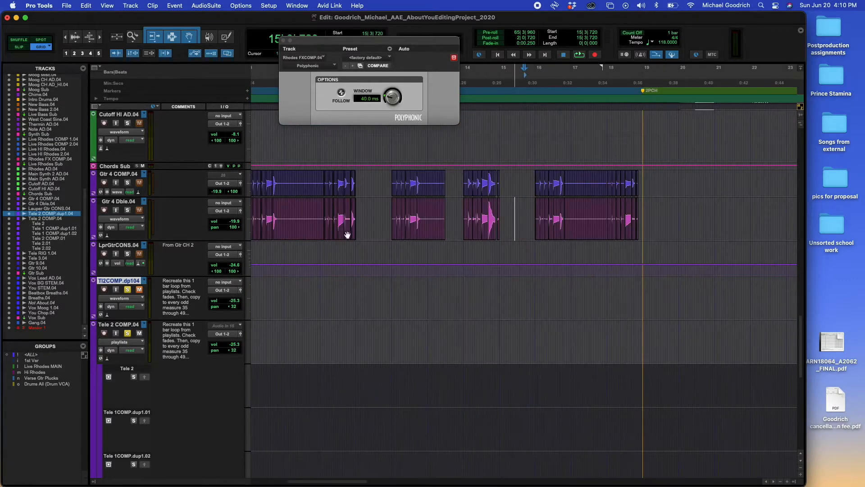
{"action": "left_click", "coordinate": [389, 210]}
{"action": "left_click", "coordinate": [127, 210]}
{"action": "left_click", "coordinate": [128, 183]}
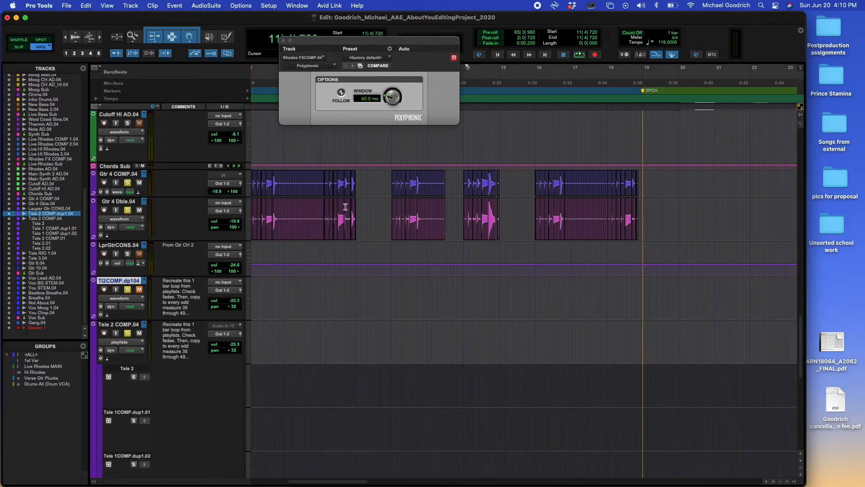
Step: Audition the two Gtr 4 tracks twice from 11|4|240, just before the clips at measure 12
{"action": "left_click", "coordinate": [385, 210]}
{"action": "key", "text": "space"}
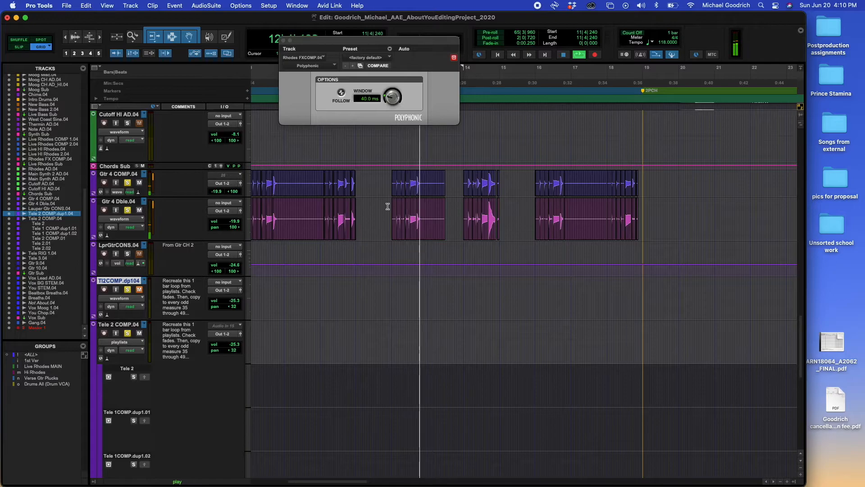
{"action": "left_click", "coordinate": [457, 182]}
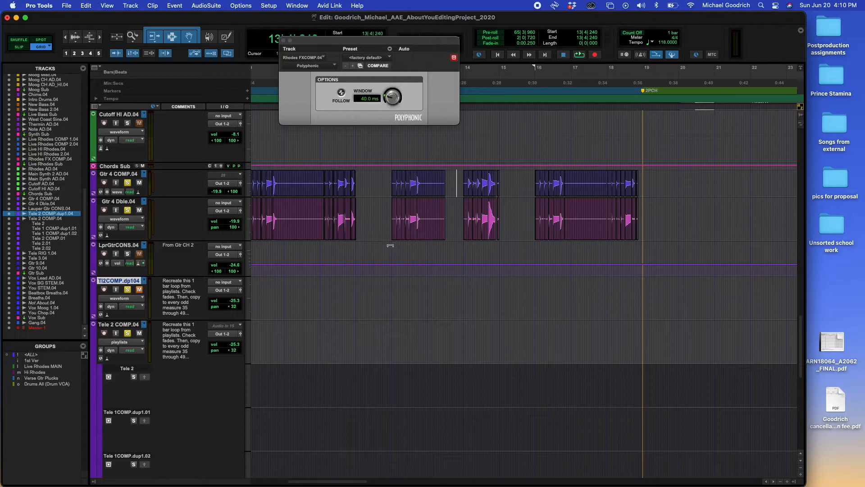
{"action": "left_click", "coordinate": [384, 218]}
{"action": "key", "text": "space"}
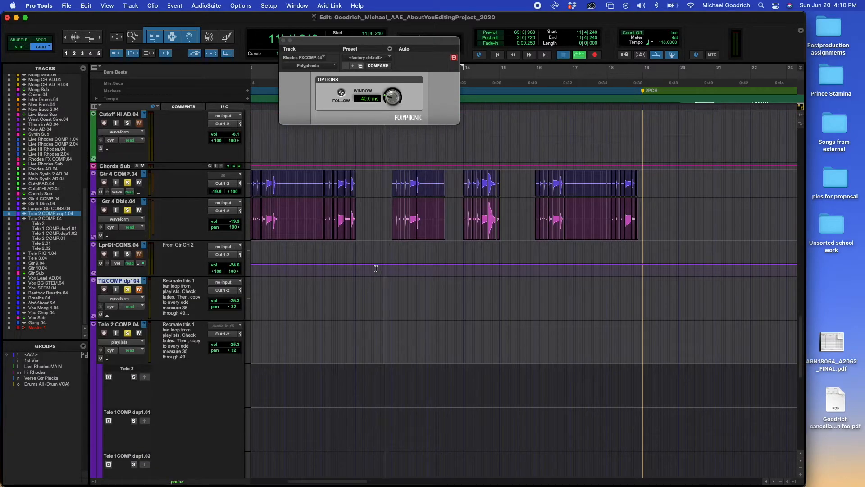
{"action": "key", "text": "r"}
{"action": "key", "text": "r"}
{"action": "scroll", "coordinate": [546, 284], "scroll_direction": "down", "scroll_amount": 2}
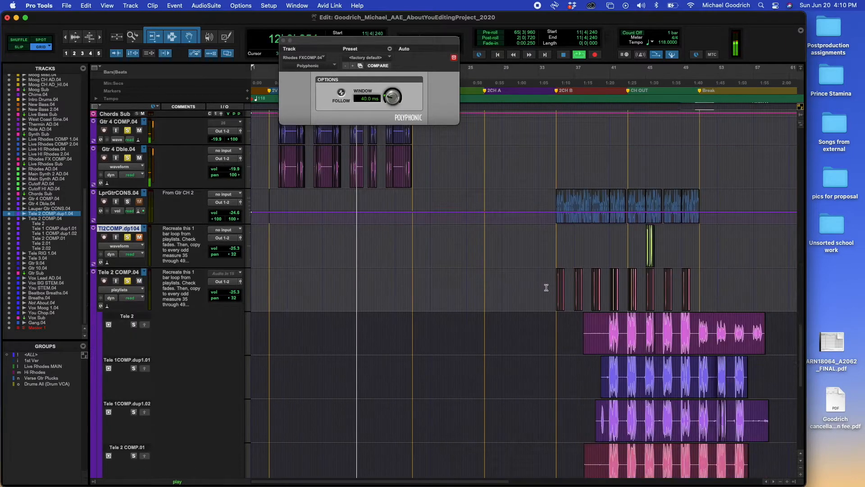
{"action": "key", "text": "space"}
Step: Play the Tele 2 COMP.04 loops from 34|4|480, just before the 2CH B marker, and solo LprGtrCONS.04 during playback
{"action": "left_click", "coordinate": [553, 288]}
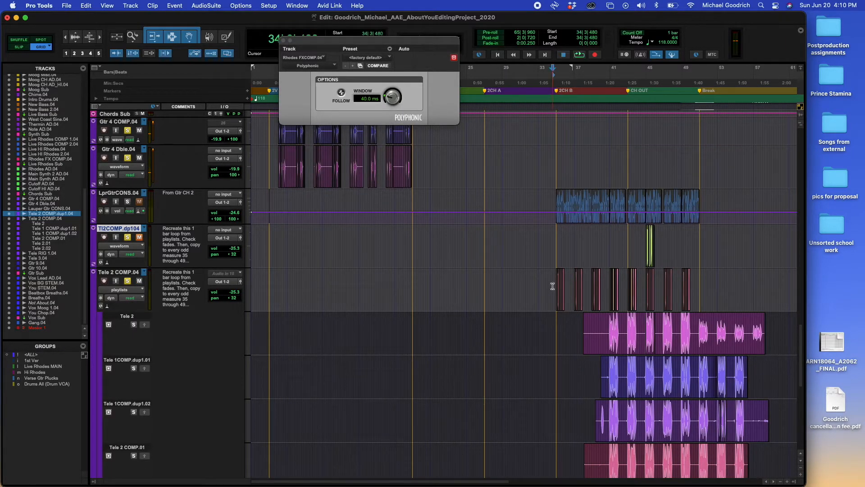
{"action": "key", "text": "t"}
{"action": "key", "text": "t"}
{"action": "key", "text": "space"}
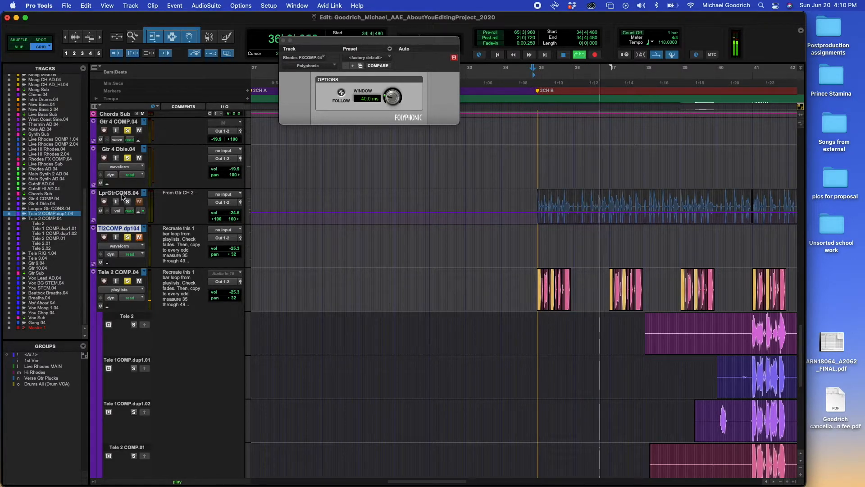
{"action": "key", "text": "r"}
{"action": "key", "text": "r"}
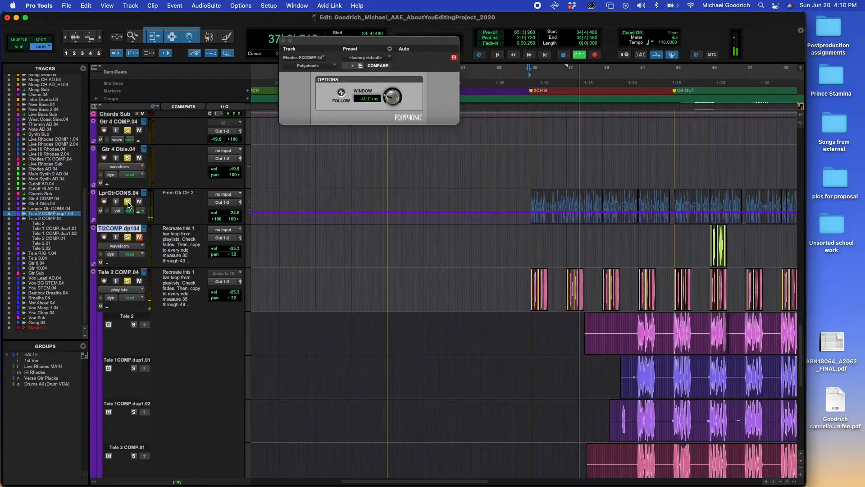
{"action": "key", "text": "r"}
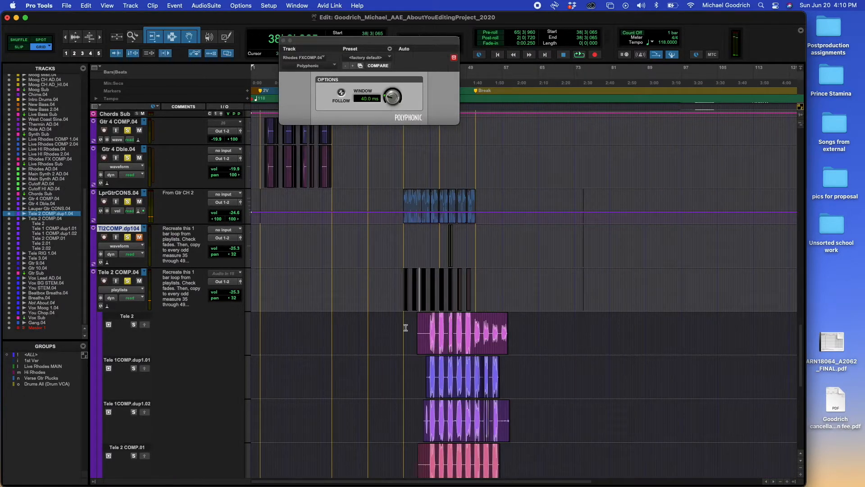
Step: Play the chorus guitars from 38|4|240 and solo Tele RIG 1.04 and Tele 3.04 during playback
{"action": "scroll", "coordinate": [419, 331], "scroll_direction": "down", "scroll_amount": 10}
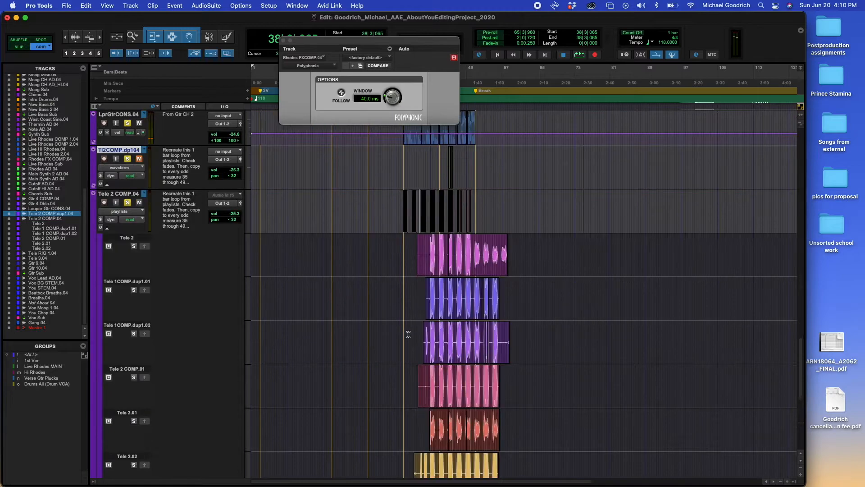
{"action": "left_click", "coordinate": [399, 349]}
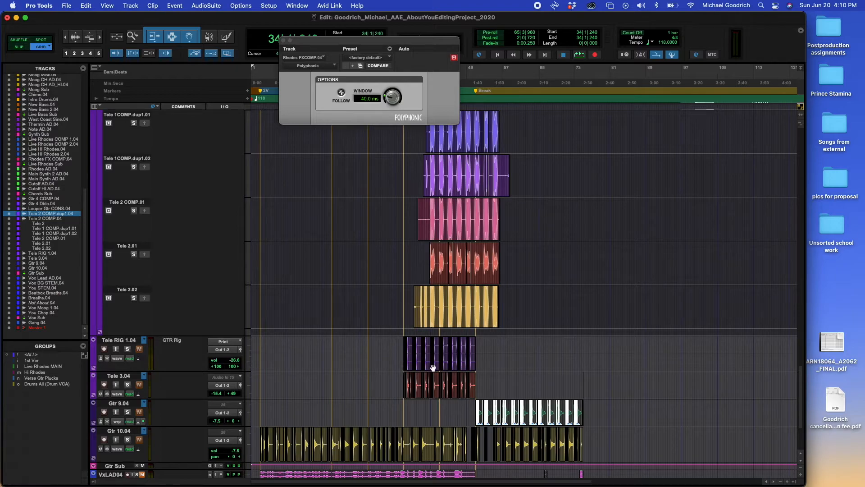
{"action": "key", "text": "t"}
{"action": "key", "text": "t"}
{"action": "key", "text": "t"}
{"action": "key", "text": "t"}
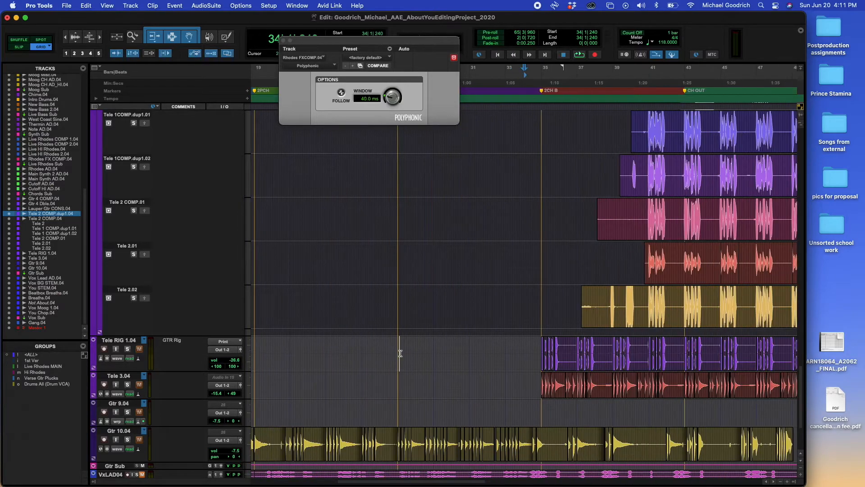
{"action": "left_click", "coordinate": [573, 351]}
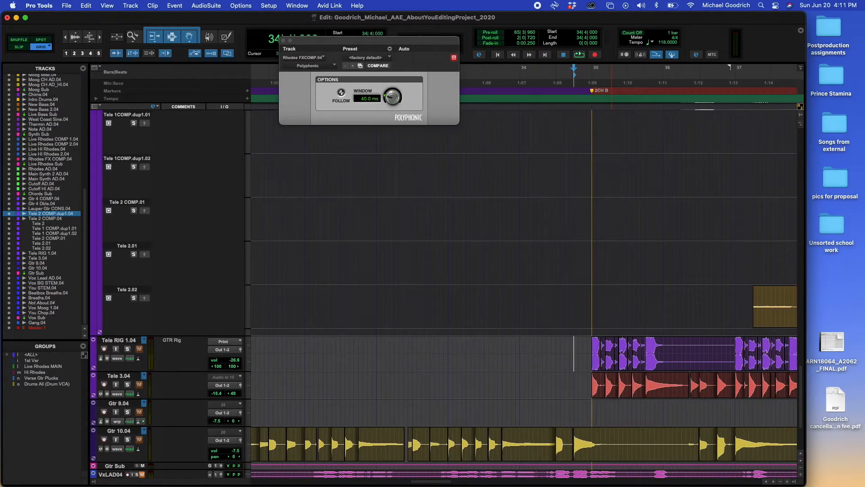
{"action": "left_click", "coordinate": [601, 482]}
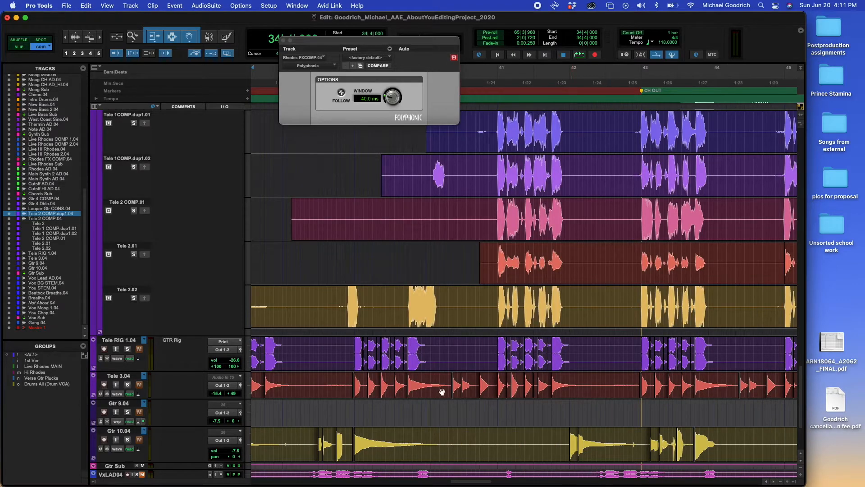
{"action": "left_click", "coordinate": [341, 347]}
{"action": "key", "text": "space"}
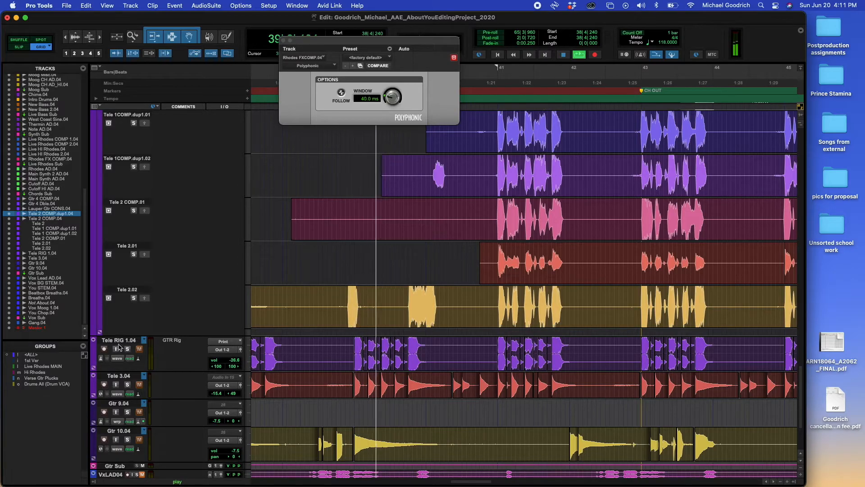
{"action": "left_click", "coordinate": [128, 349]}
{"action": "left_click", "coordinate": [128, 385]}
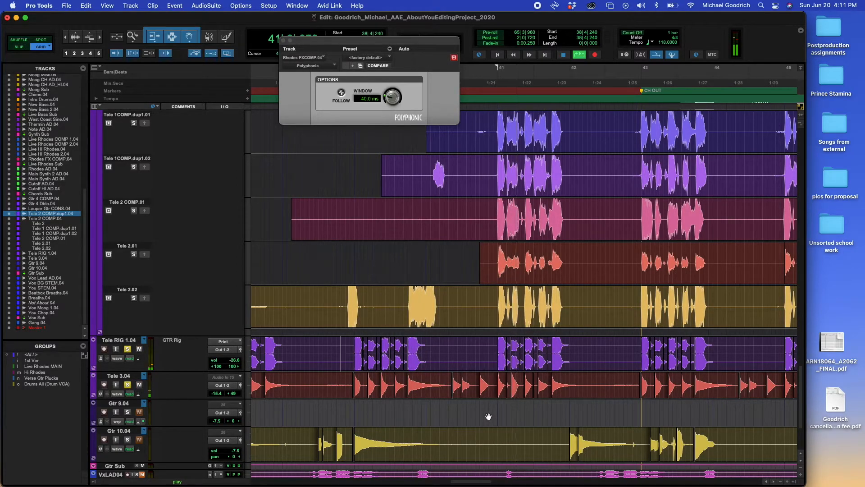
{"action": "key", "text": "space"}
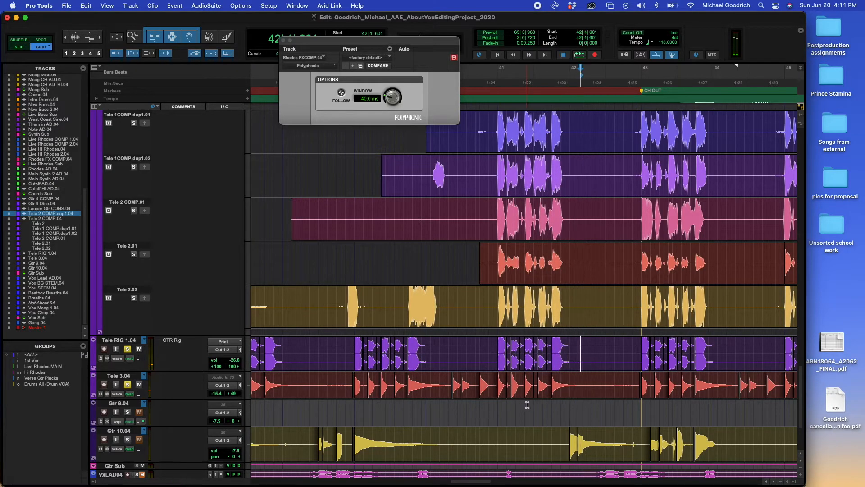
Step: Solo Gtr 9.04 and inspect its warped opening phrase from 50|4|720, just before the Break marker
{"action": "left_click", "coordinate": [642, 408]}
{"action": "key", "text": "super+bracketleft"}
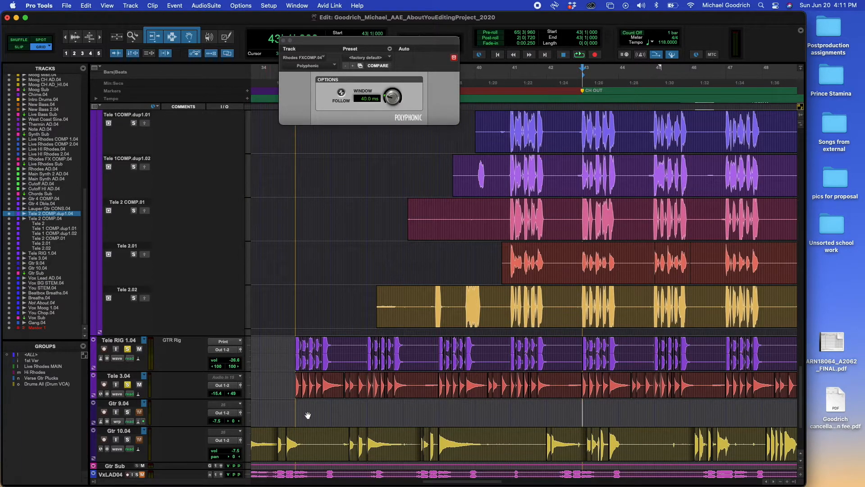
{"action": "left_click", "coordinate": [542, 417]}
{"action": "key", "text": "r"}
{"action": "key", "text": "r"}
{"action": "left_click", "coordinate": [607, 410]}
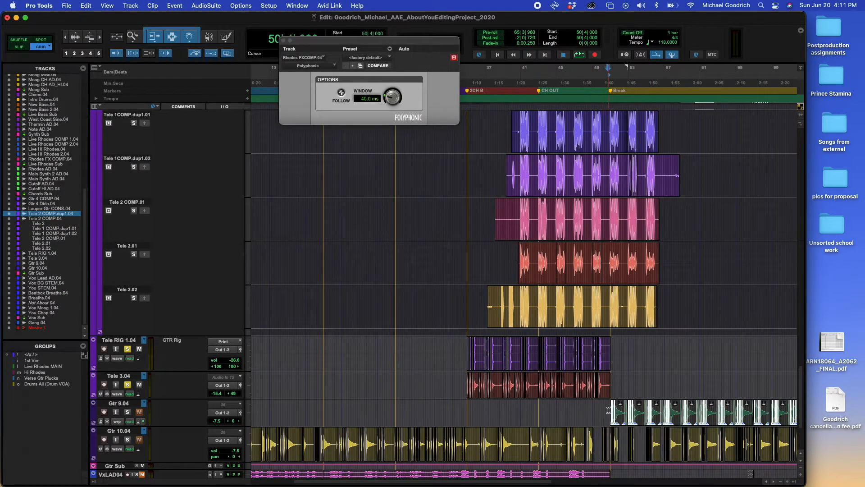
{"action": "left_click", "coordinate": [128, 412]}
{"action": "key", "text": "t"}
{"action": "key", "text": "t"}
{"action": "key", "text": "t"}
{"action": "key", "text": "t"}
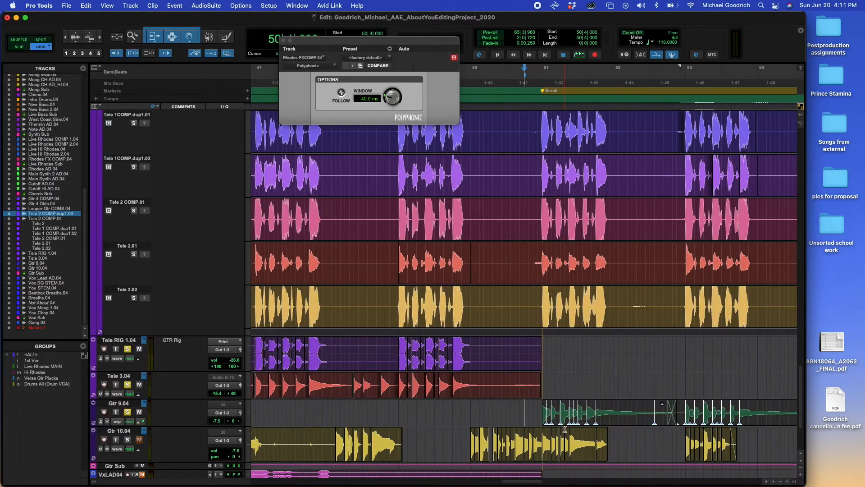
{"action": "left_click", "coordinate": [556, 409]}
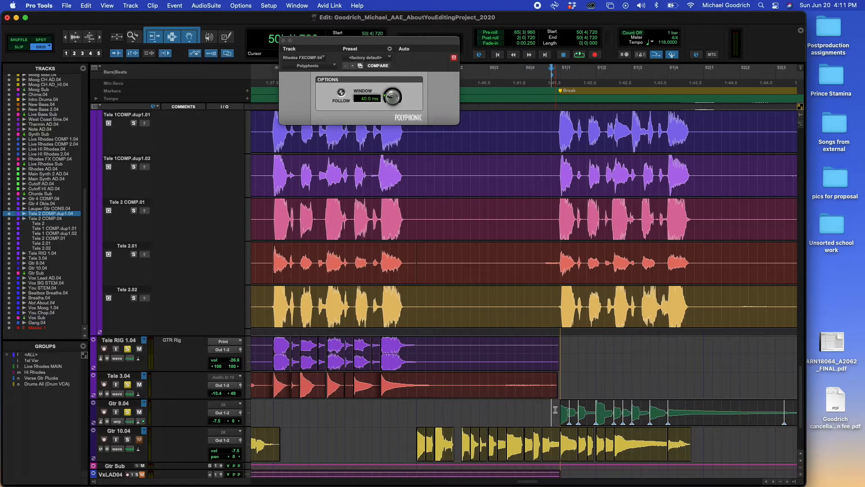
{"action": "left_click", "coordinate": [713, 409]}
{"action": "left_click", "coordinate": [552, 409]}
Step: Solo Gtr 10.04, compare its opening notes with Gtr 9.04, and play both from 51|1|000 at the Break marker
{"action": "key", "text": "r"}
{"action": "key", "text": "r"}
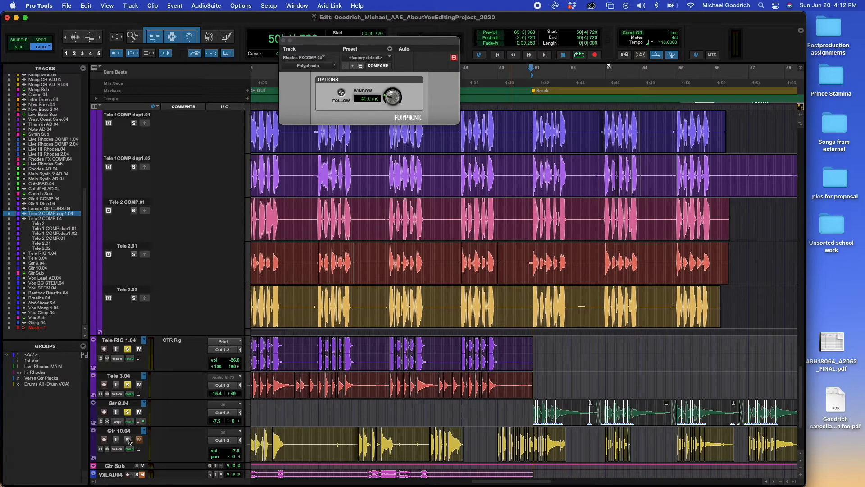
{"action": "key", "text": "t"}
{"action": "key", "text": "t"}
{"action": "key", "text": "t"}
{"action": "left_click", "coordinate": [537, 411]}
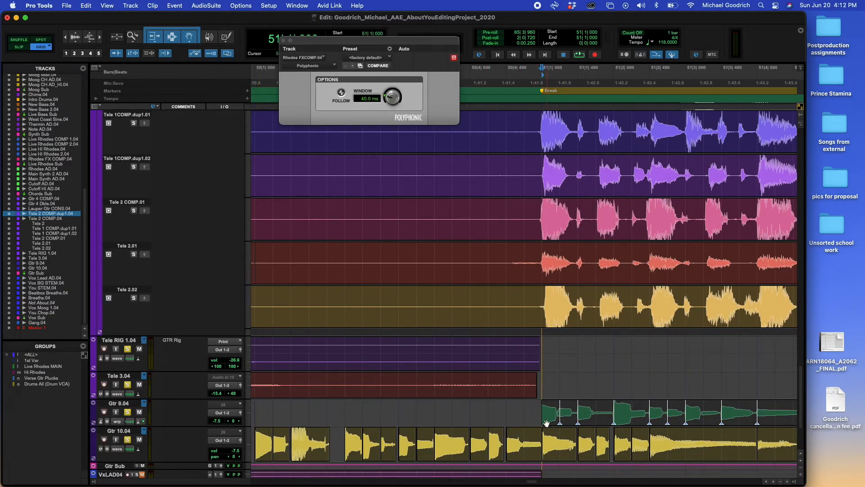
{"action": "left_click_drag", "start_coordinate": [540, 411], "coordinate": [703, 444]}
{"action": "left_click", "coordinate": [529, 419]}
{"action": "left_click", "coordinate": [538, 411]}
{"action": "key", "text": "space"}
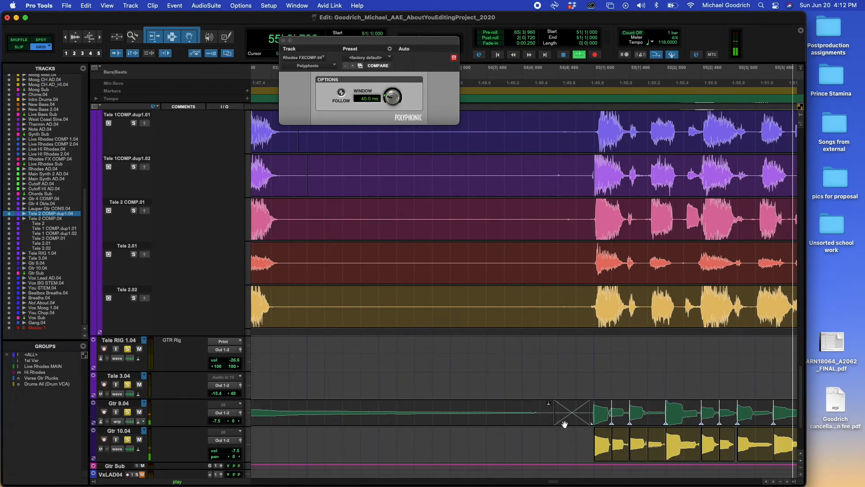
{"action": "key", "text": "space"}
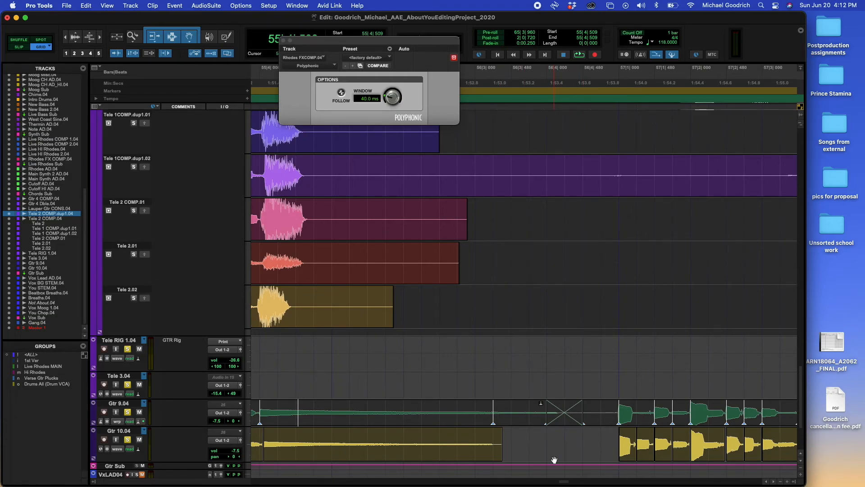
Step: Place the cursor at 50|4|240 on Gtr 9.04 and review the remaining vocal tracks down to Master 1
{"action": "key", "text": "super+bracketleft"}
{"action": "key", "text": "super+bracketleft"}
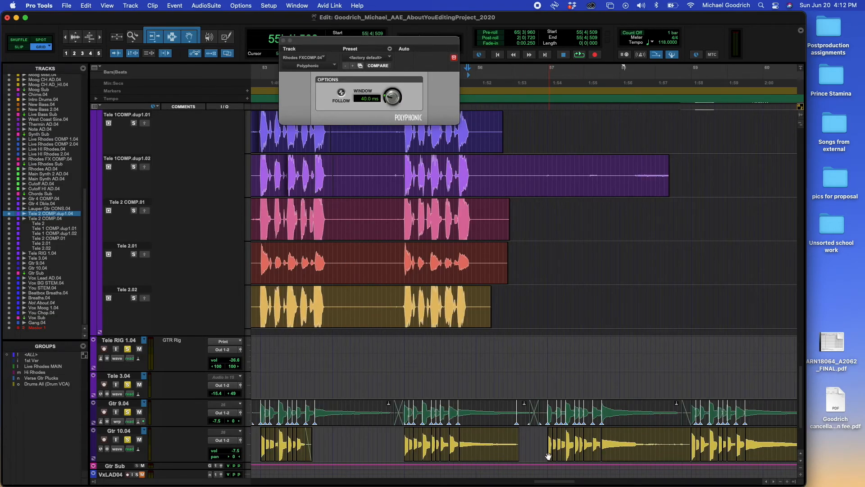
{"action": "key", "text": "super+bracketleft"}
{"action": "left_click", "coordinate": [314, 411]}
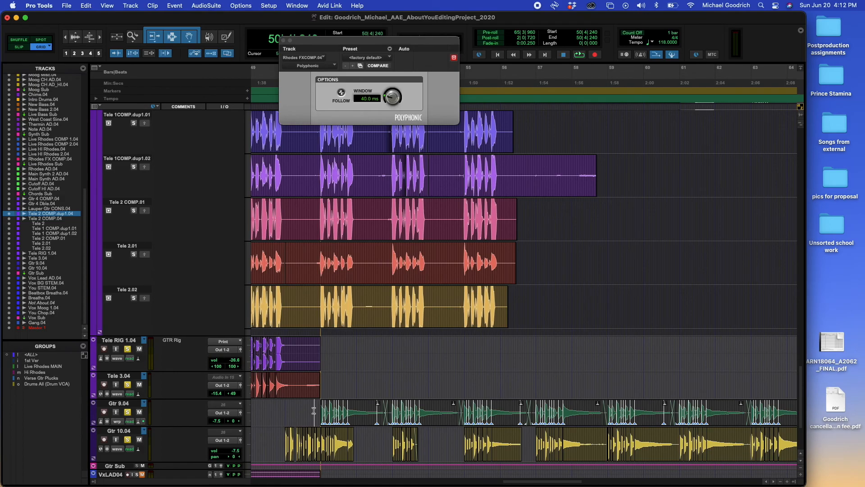
{"action": "scroll", "coordinate": [366, 431], "scroll_direction": "down", "scroll_amount": 5}
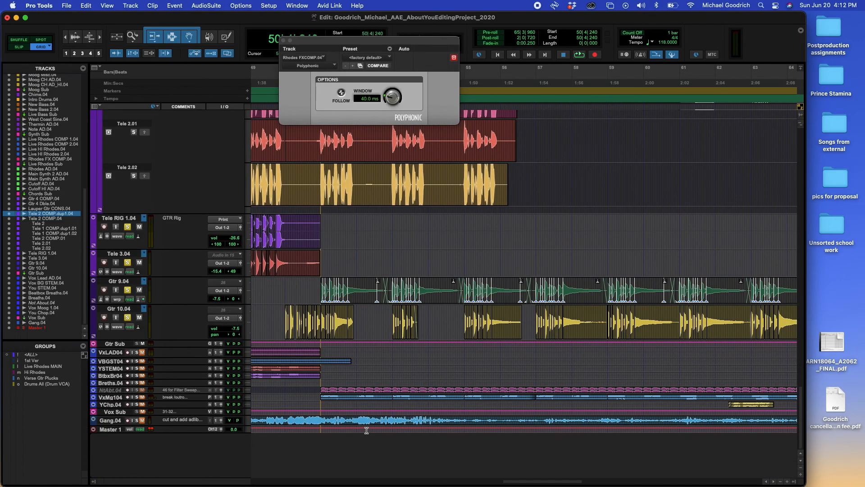
{"action": "scroll", "coordinate": [366, 430], "scroll_direction": "up", "scroll_amount": 8}
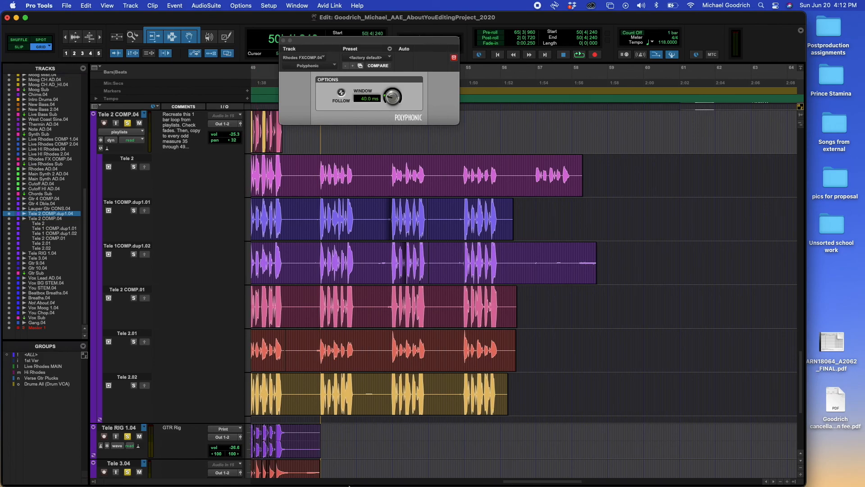
{"action": "mouse_move", "coordinate": [377, 473]}
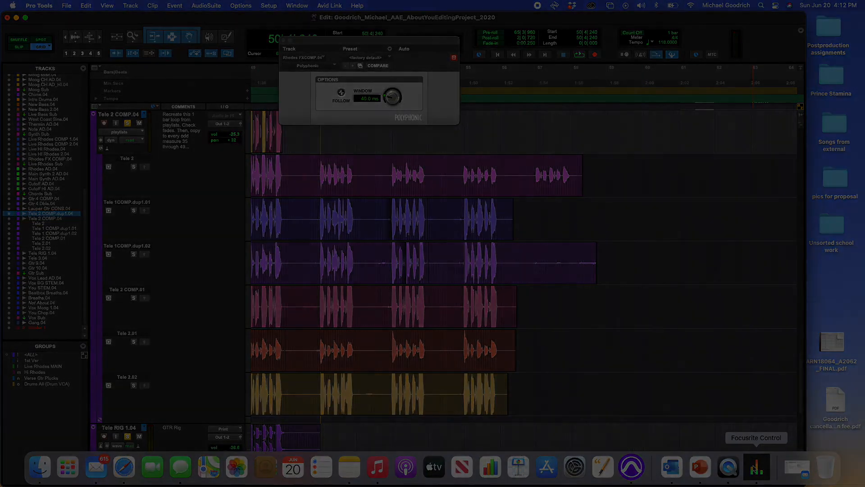